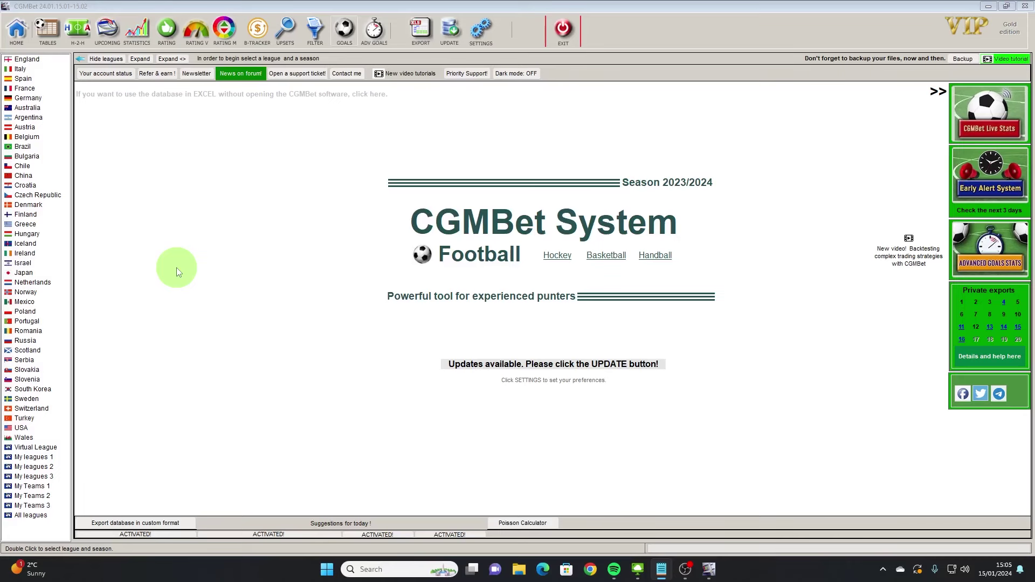
- Open the upcoming games table and add home and away custom columns based on GG
{"action": "left_click", "coordinate": [108, 38]}
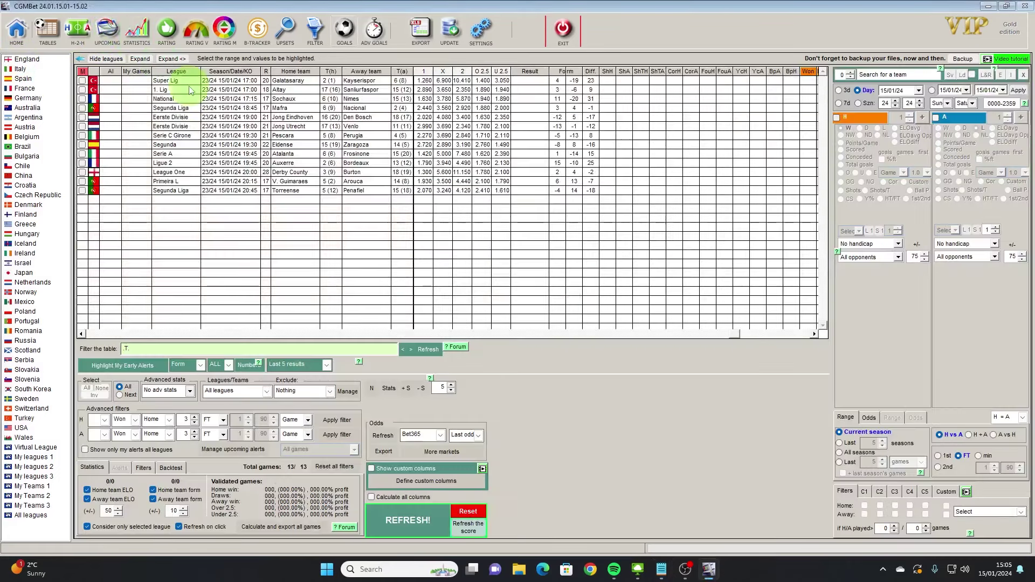
{"action": "left_click", "coordinate": [837, 117]}
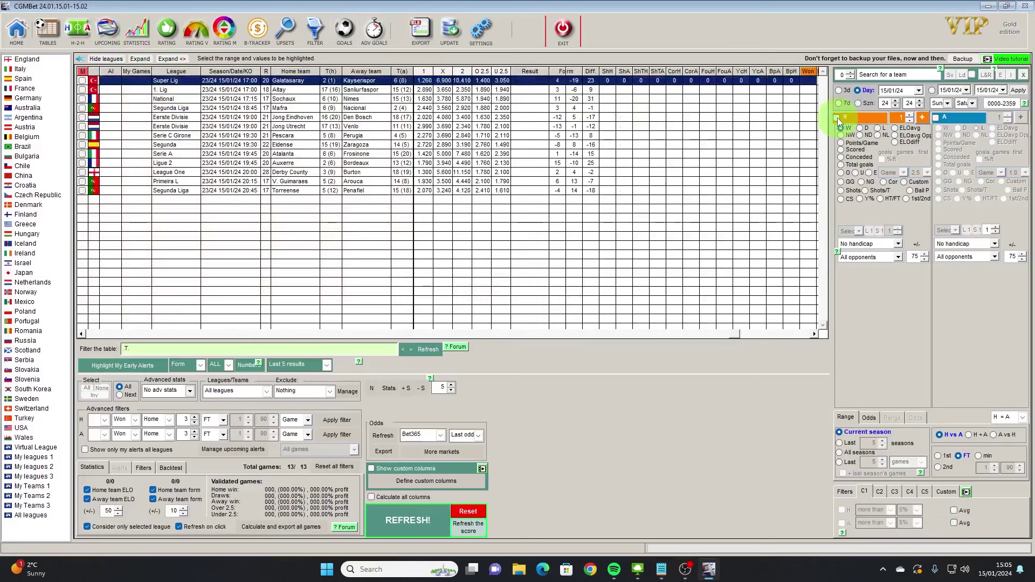
{"action": "left_click", "coordinate": [841, 182]}
{"action": "left_click", "coordinate": [936, 117]}
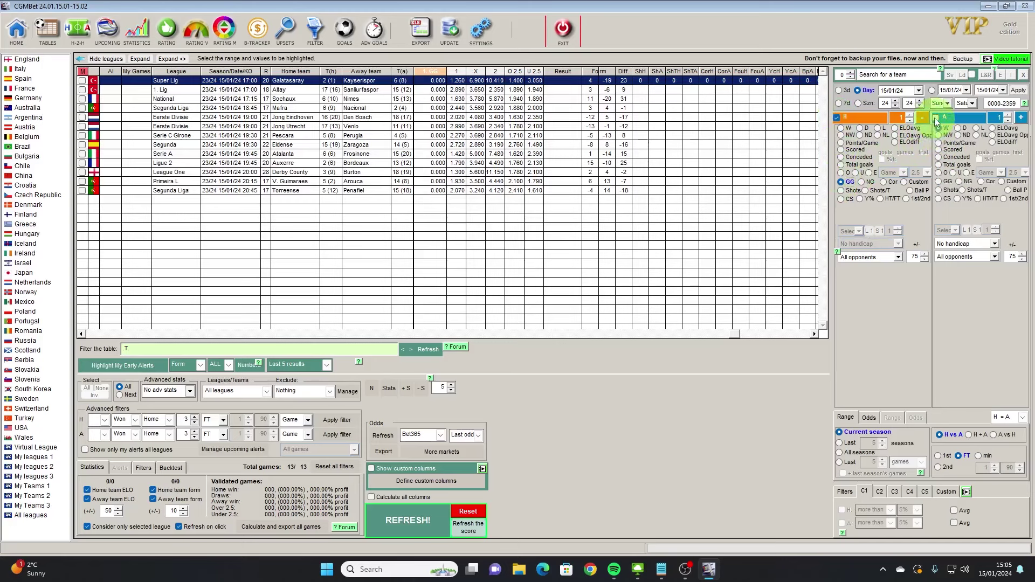
{"action": "left_click", "coordinate": [939, 183]}
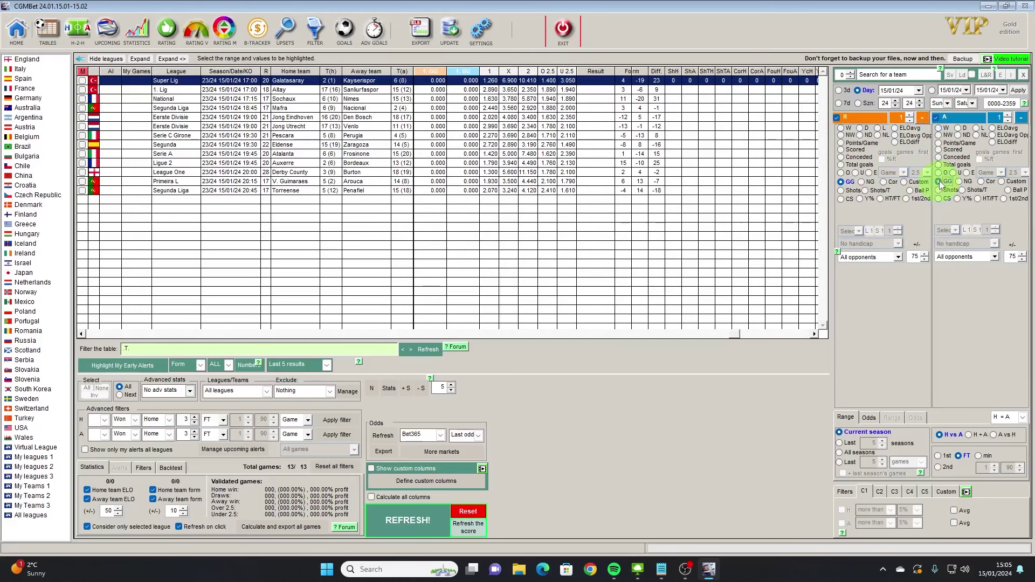
- Add second home and away columns for over 2.5 goals and recalculate the table
{"action": "left_click", "coordinate": [910, 116]}
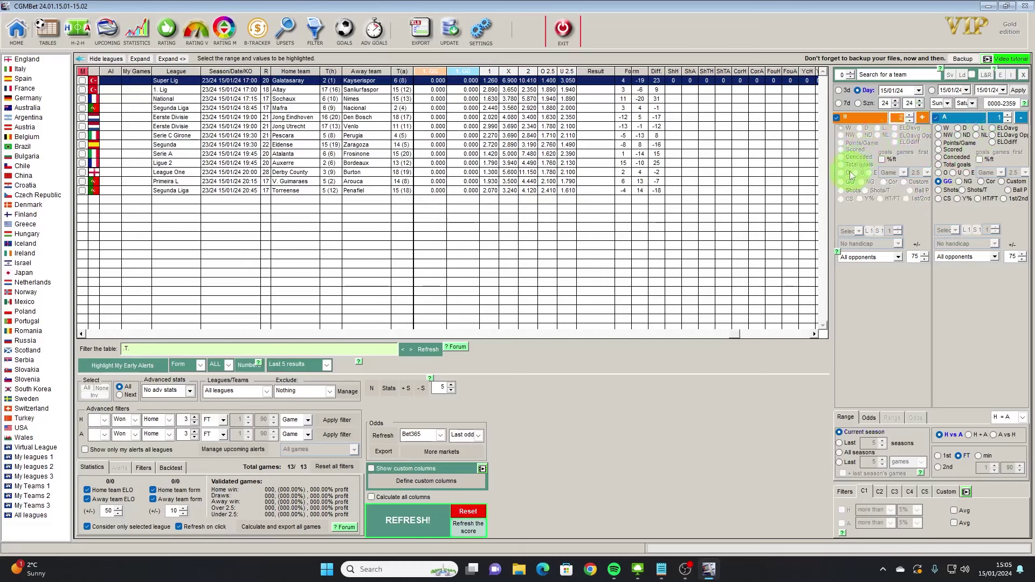
{"action": "left_click", "coordinate": [923, 120]}
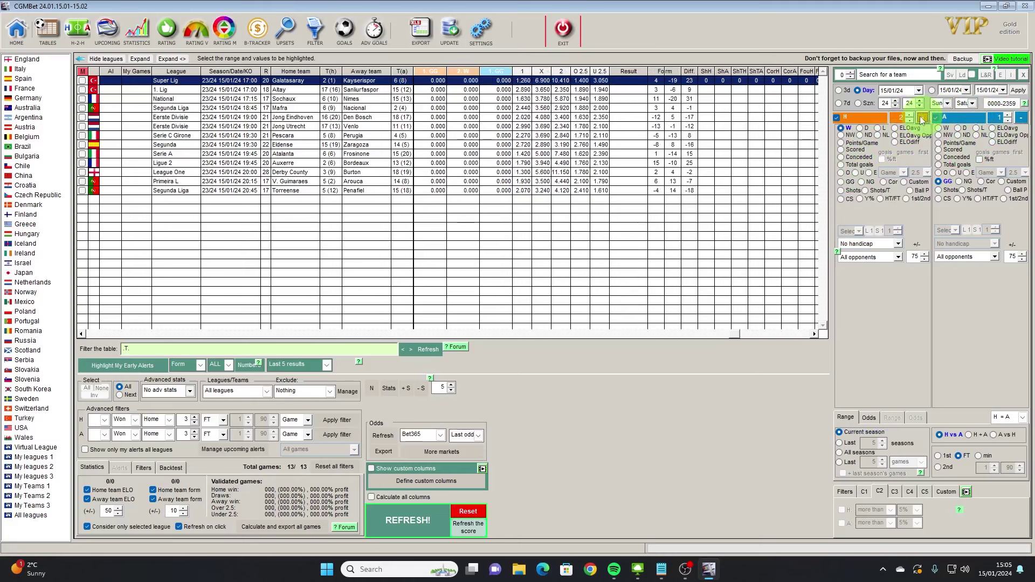
{"action": "left_click", "coordinate": [842, 173]}
{"action": "left_click", "coordinate": [1008, 116]}
{"action": "left_click", "coordinate": [1021, 118]}
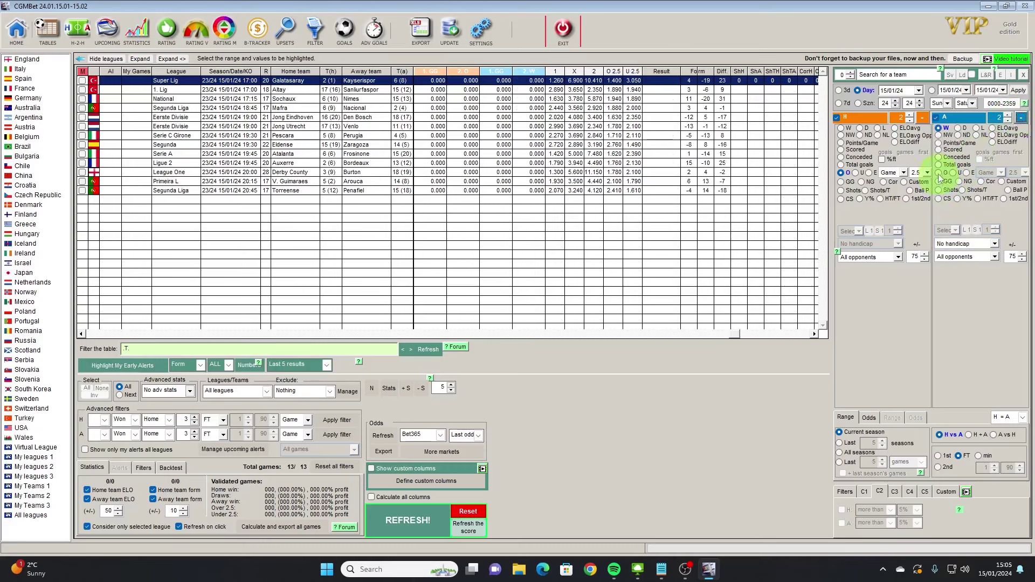
{"action": "left_click", "coordinate": [938, 174]}
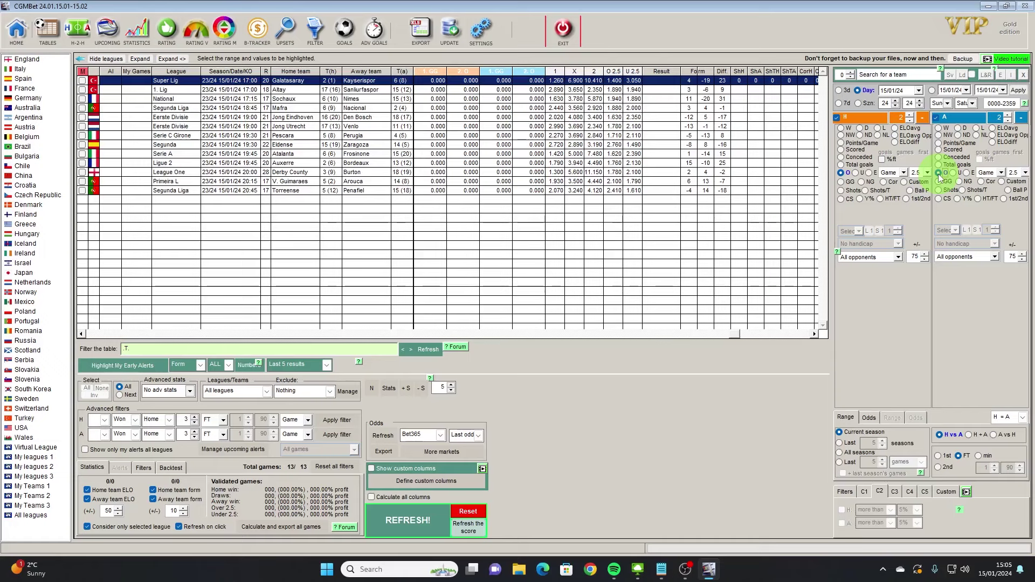
{"action": "left_click", "coordinate": [393, 521]}
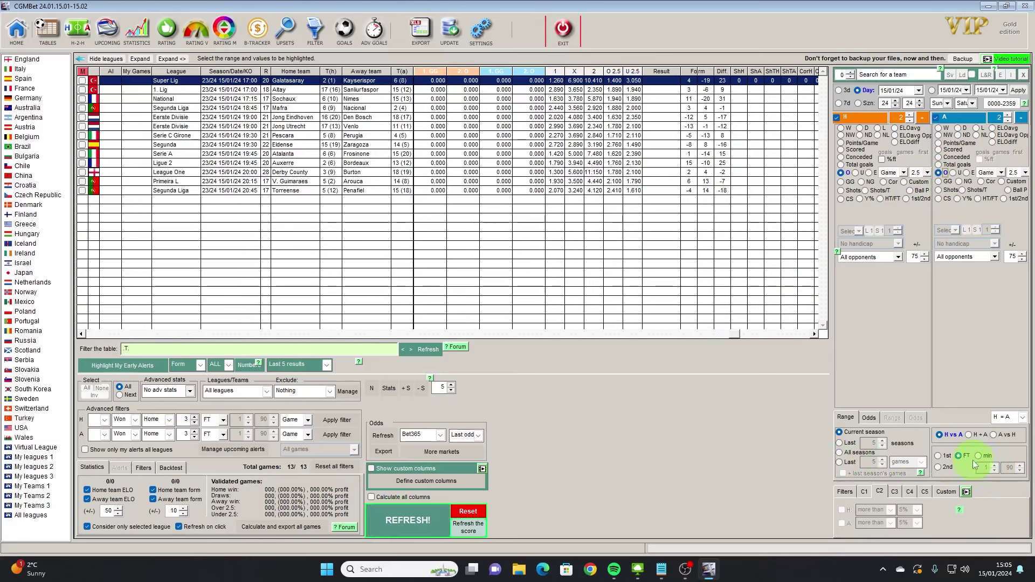
{"action": "left_click", "coordinate": [415, 522]}
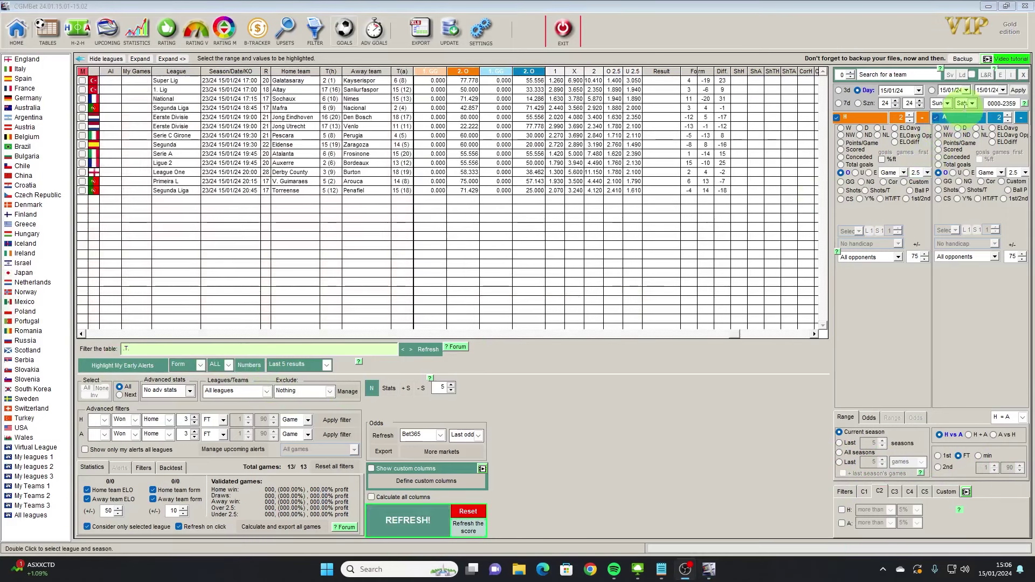
- Switch to a date range running from 14/01/24 to 14/01/24
{"action": "left_click", "coordinate": [966, 91]}
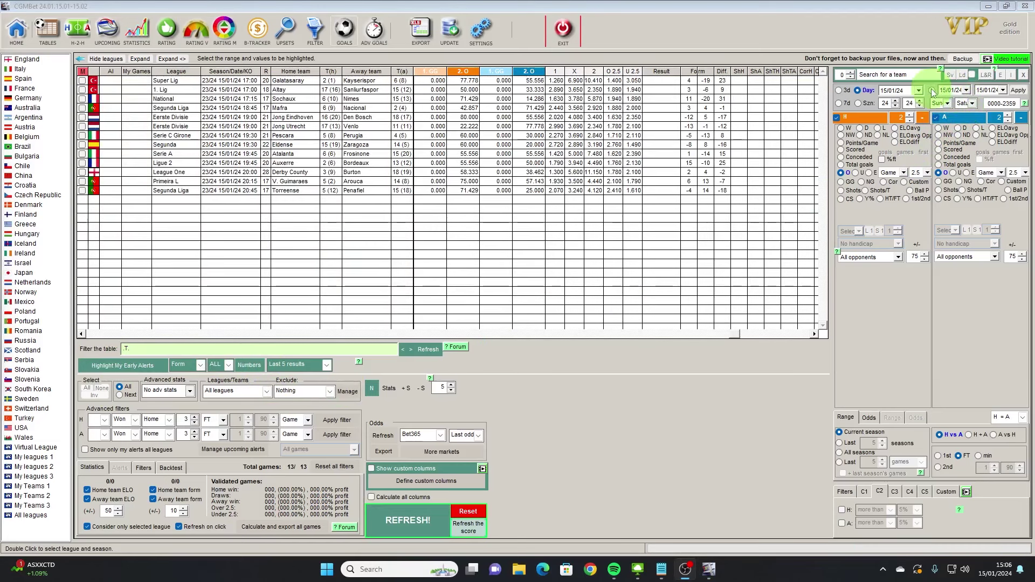
{"action": "left_click", "coordinate": [967, 91]}
{"action": "left_click", "coordinate": [1024, 146]}
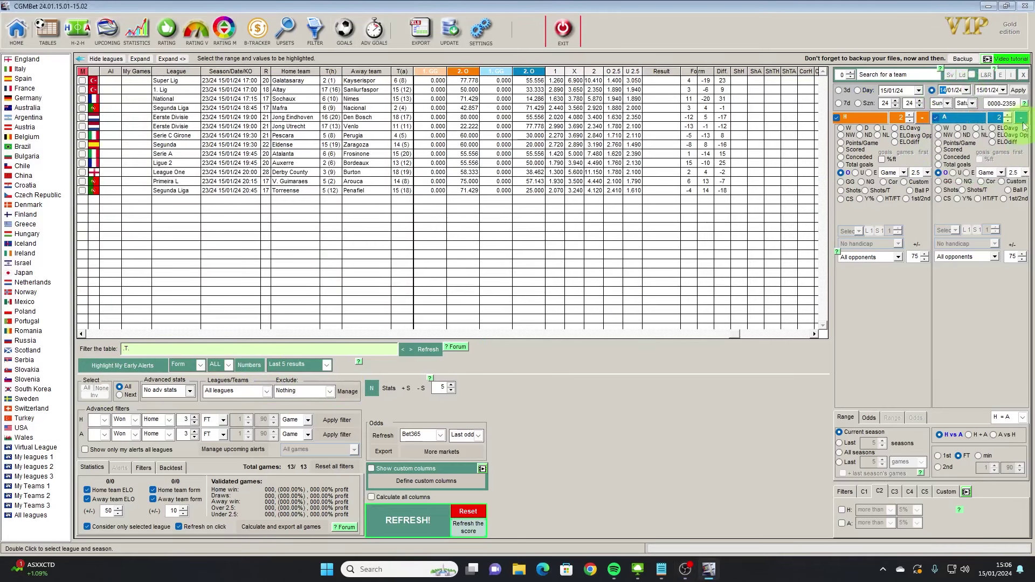
{"action": "left_click", "coordinate": [1003, 90]}
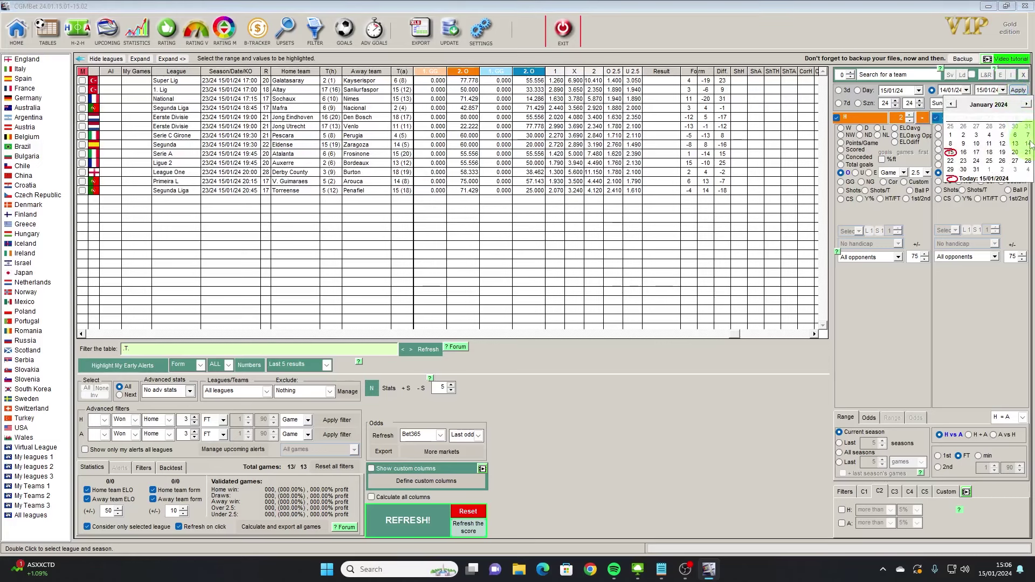
{"action": "left_click", "coordinate": [1029, 144]}
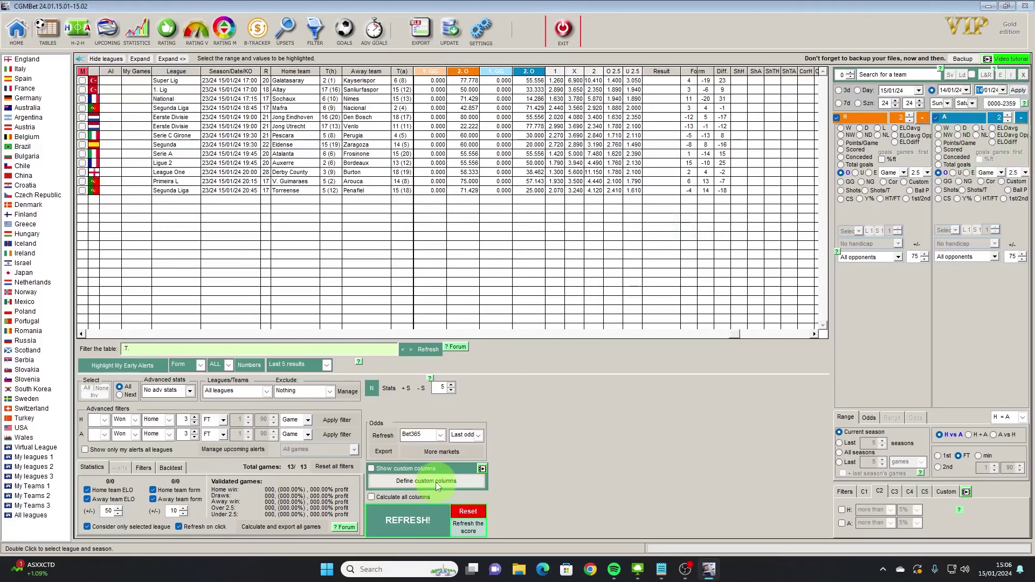
- Reload the 14 January games and recalculate with all custom columns filled
{"action": "left_click", "coordinate": [421, 522]}
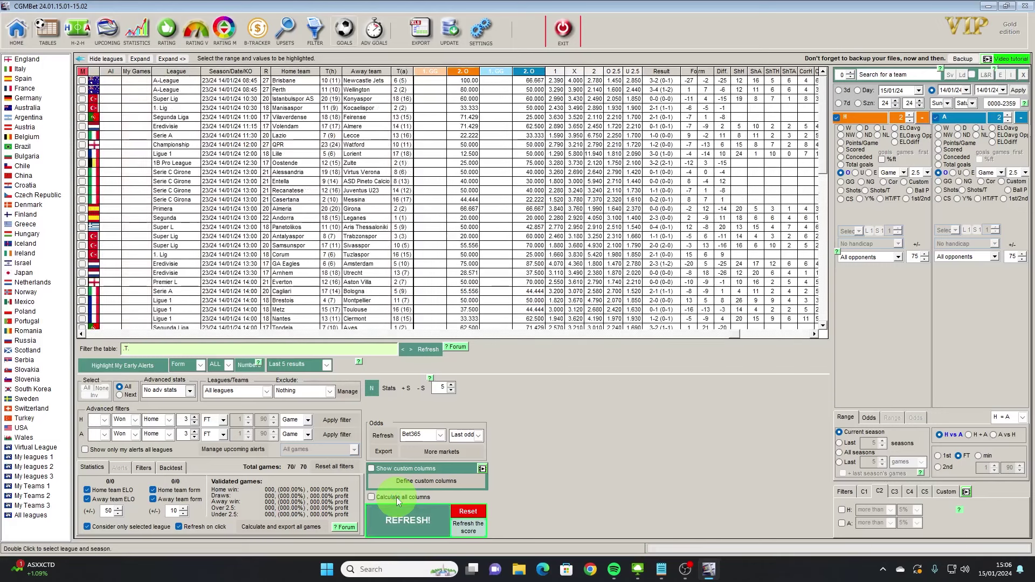
{"action": "left_click", "coordinate": [398, 500]}
{"action": "left_click", "coordinate": [385, 531]}
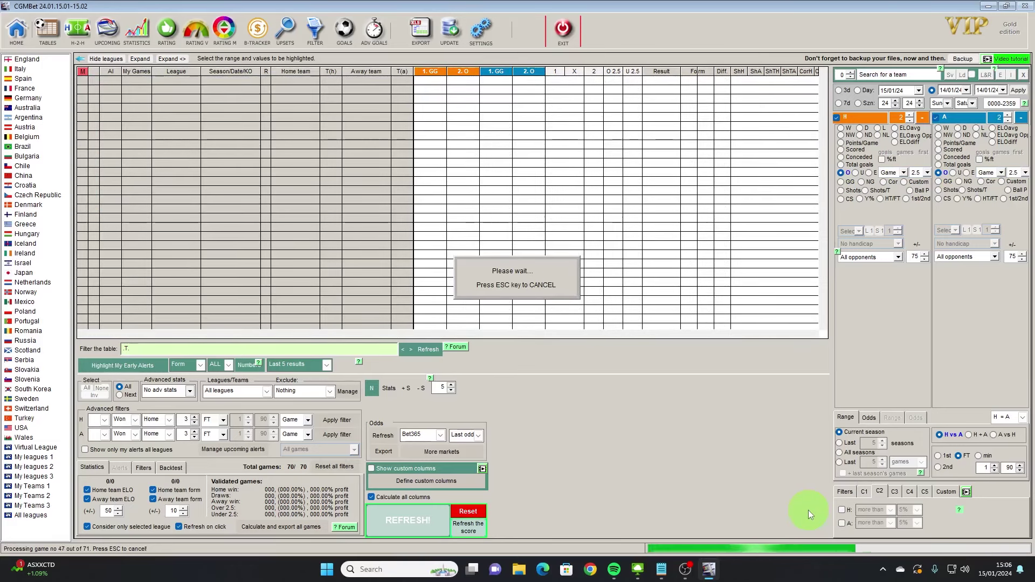
- In the C1 filter, require home and away GG values above 60%
{"action": "left_click", "coordinate": [867, 492]}
{"action": "left_click", "coordinate": [842, 510]}
{"action": "left_click", "coordinate": [840, 524]}
{"action": "left_click", "coordinate": [917, 511]}
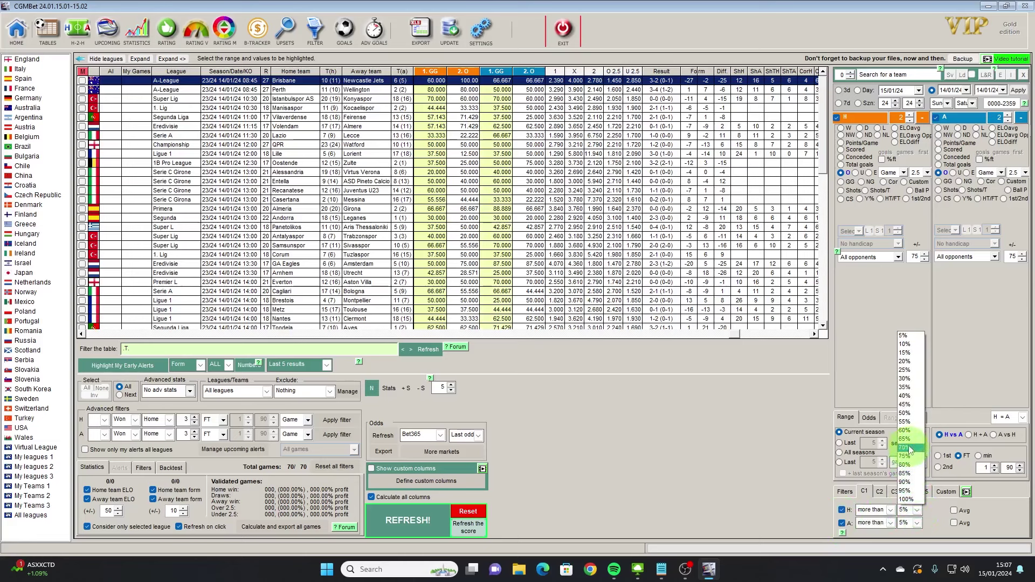
{"action": "left_click", "coordinate": [904, 430]}
{"action": "left_click", "coordinate": [917, 523]}
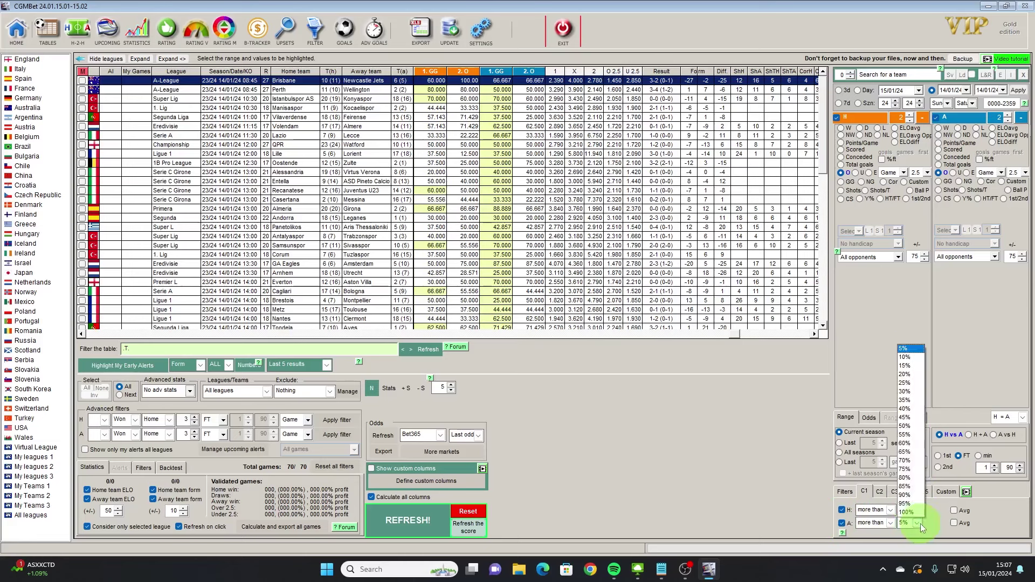
{"action": "left_click", "coordinate": [915, 443]}
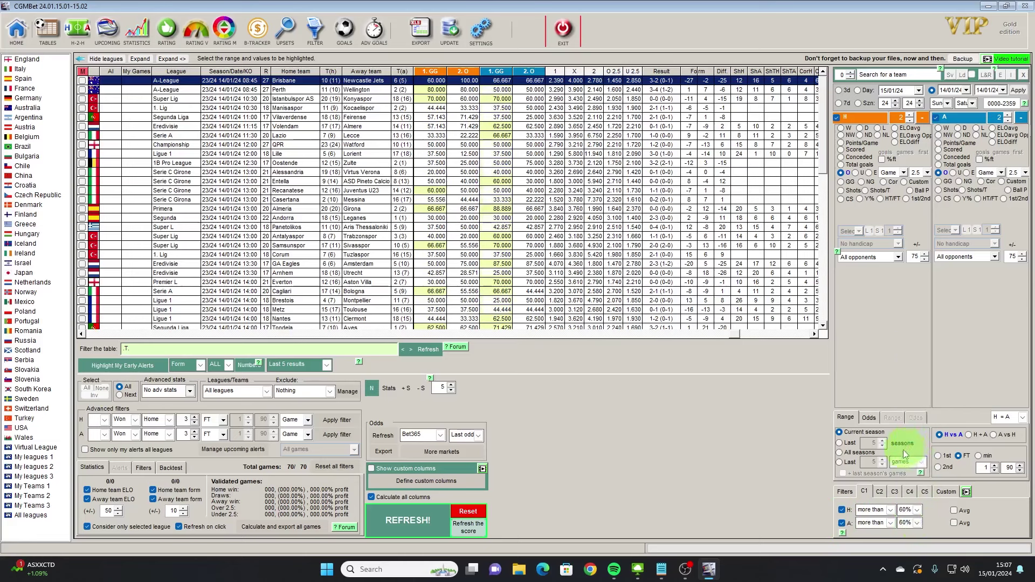
- In the C2 filter, require home and away over 2.5 values above 60%
{"action": "left_click", "coordinate": [880, 491]}
{"action": "left_click", "coordinate": [841, 509]}
{"action": "left_click", "coordinate": [841, 523]}
{"action": "left_click", "coordinate": [917, 510]}
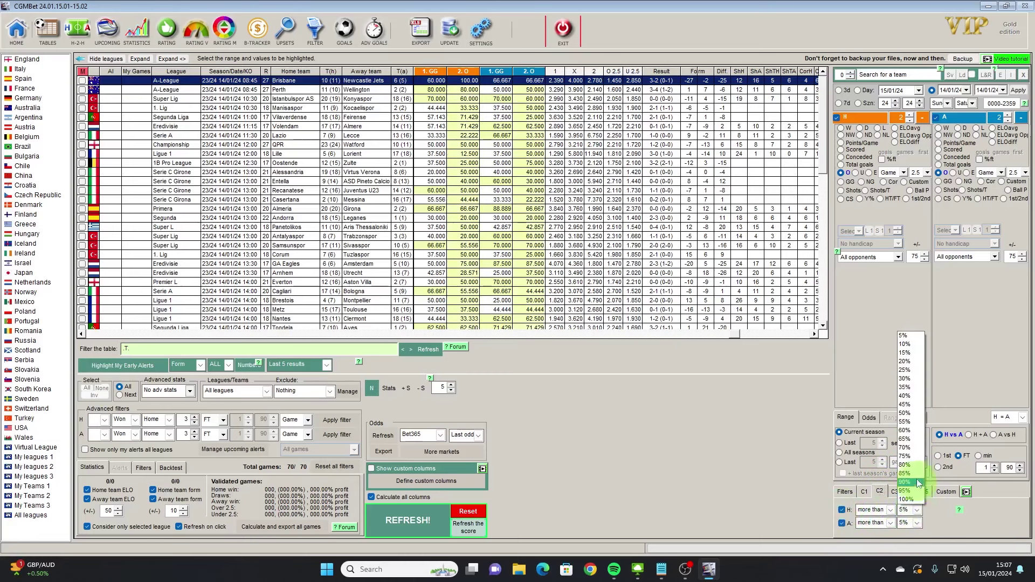
{"action": "left_click", "coordinate": [915, 430]}
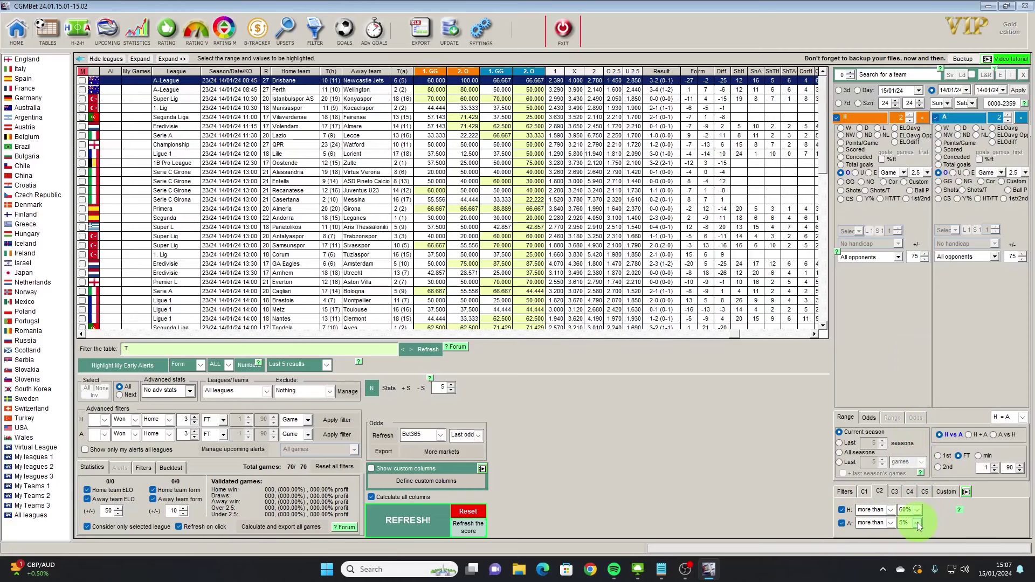
{"action": "left_click", "coordinate": [917, 523]}
{"action": "left_click", "coordinate": [913, 451]}
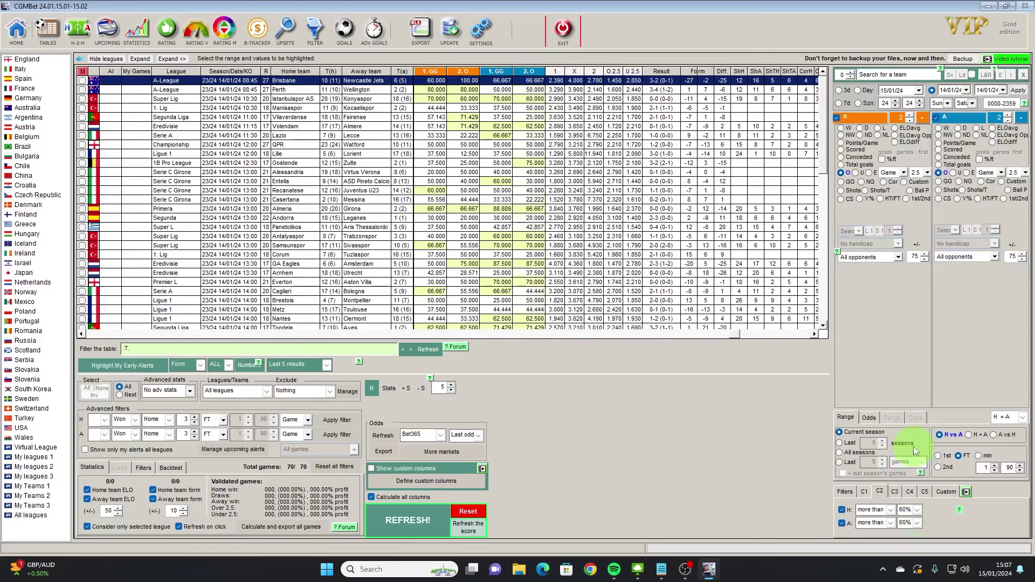
- Turn on the Home/Away filters for C1 and C2 on the Filters tab
{"action": "left_click", "coordinate": [854, 493]}
{"action": "left_click", "coordinate": [864, 506]}
{"action": "left_click", "coordinate": [865, 514]}
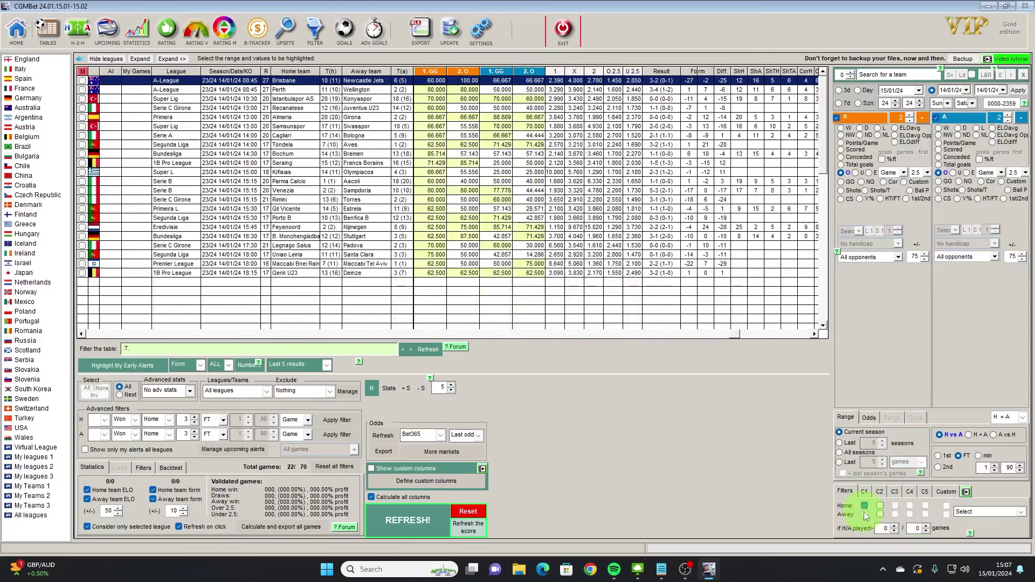
{"action": "left_click", "coordinate": [880, 514]}
{"action": "left_click", "coordinate": [879, 506]}
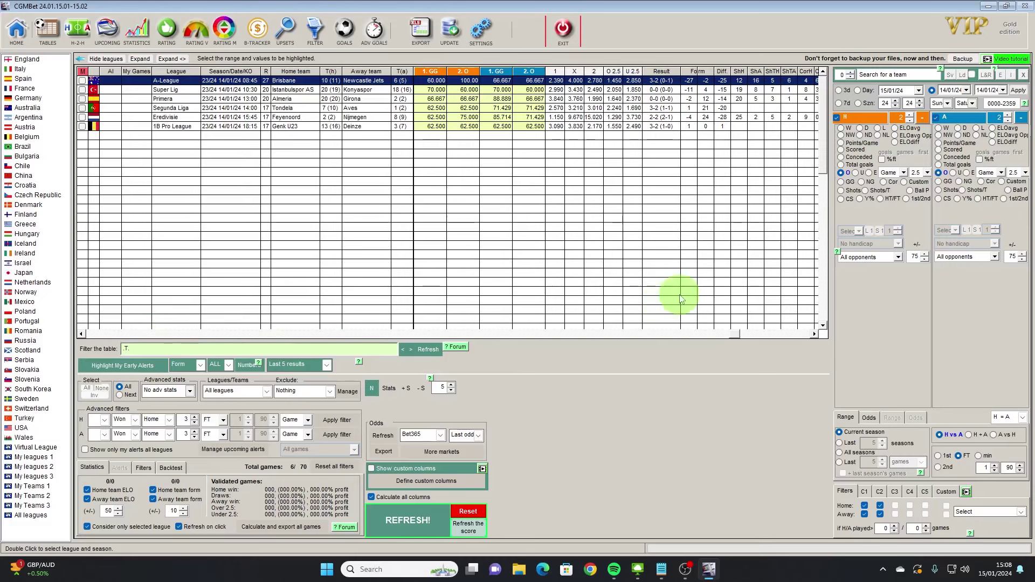
- Add a third home column rating teams on over 0.5 goals
{"action": "left_click", "coordinate": [911, 115]}
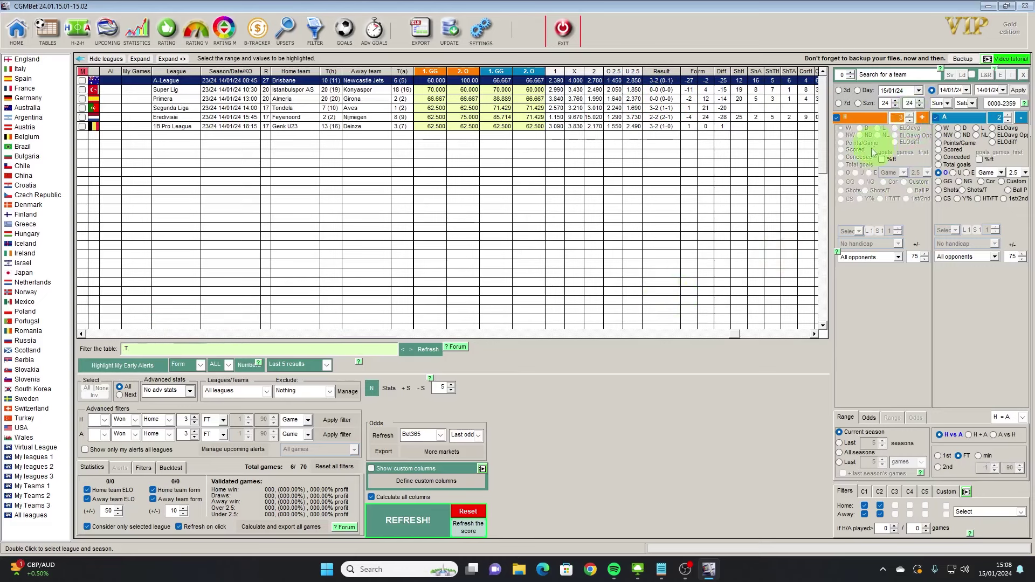
{"action": "left_click", "coordinate": [923, 118]}
{"action": "left_click", "coordinate": [924, 118]}
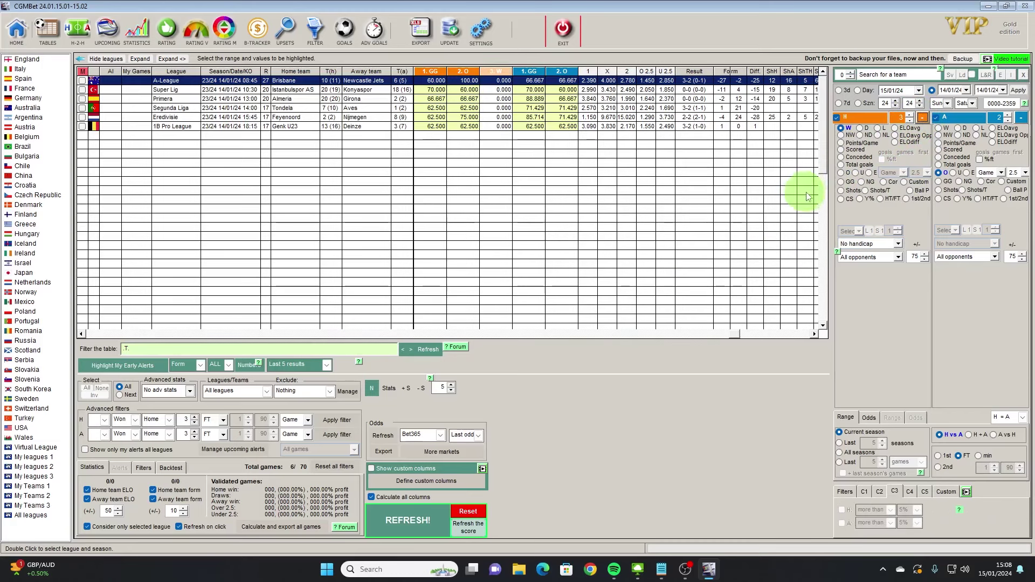
{"action": "left_click", "coordinate": [841, 173]}
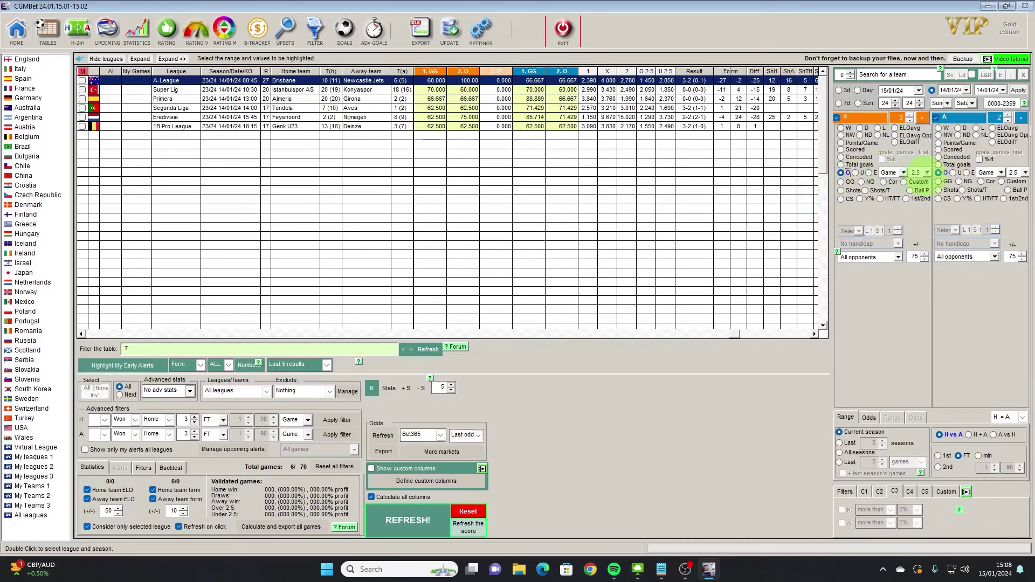
{"action": "left_click", "coordinate": [923, 173]}
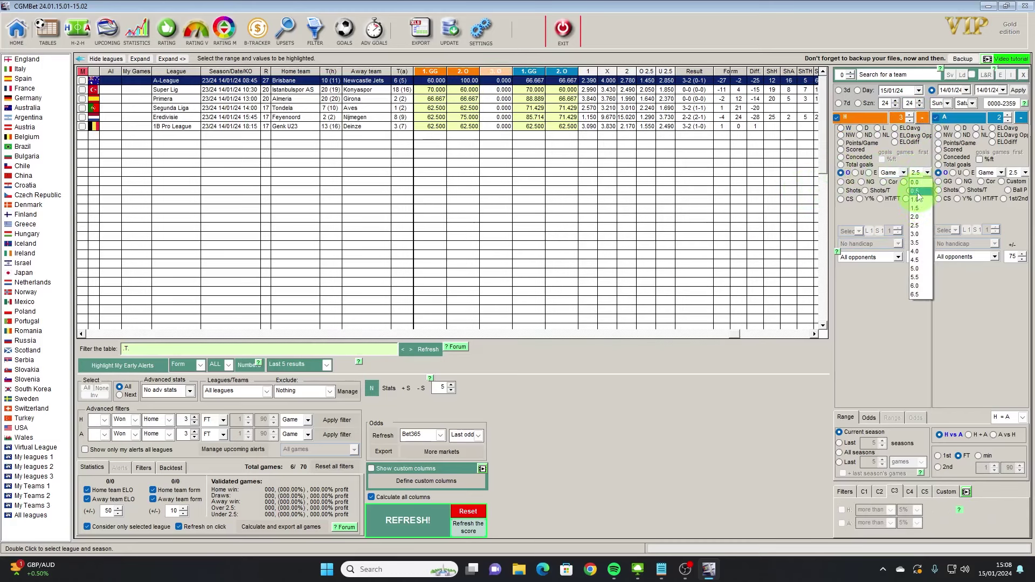
{"action": "left_click", "coordinate": [915, 191]}
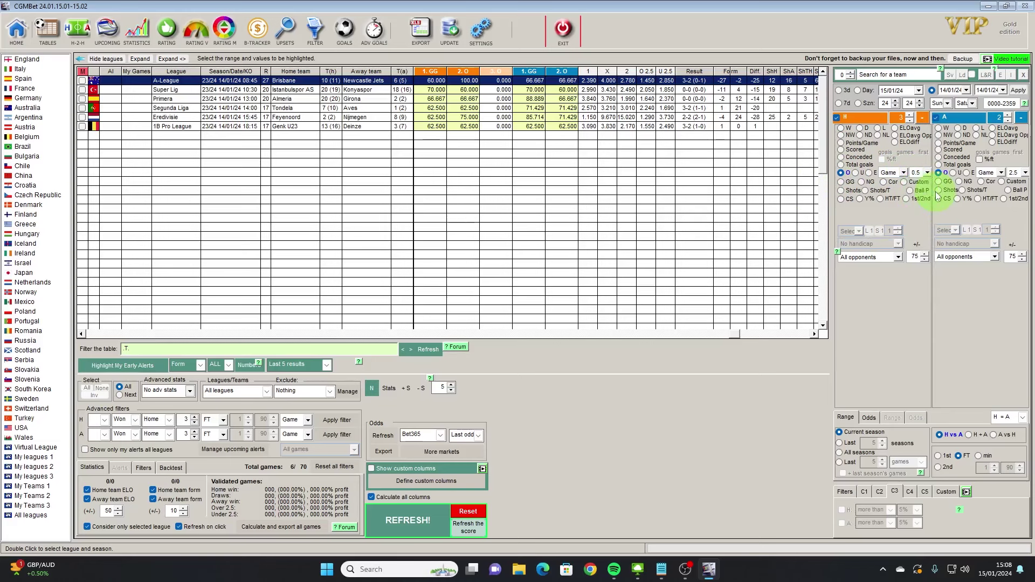
- Add a third away over 0.5 column, recalculate, and base statistics on the first half
{"action": "left_click", "coordinate": [1022, 118]}
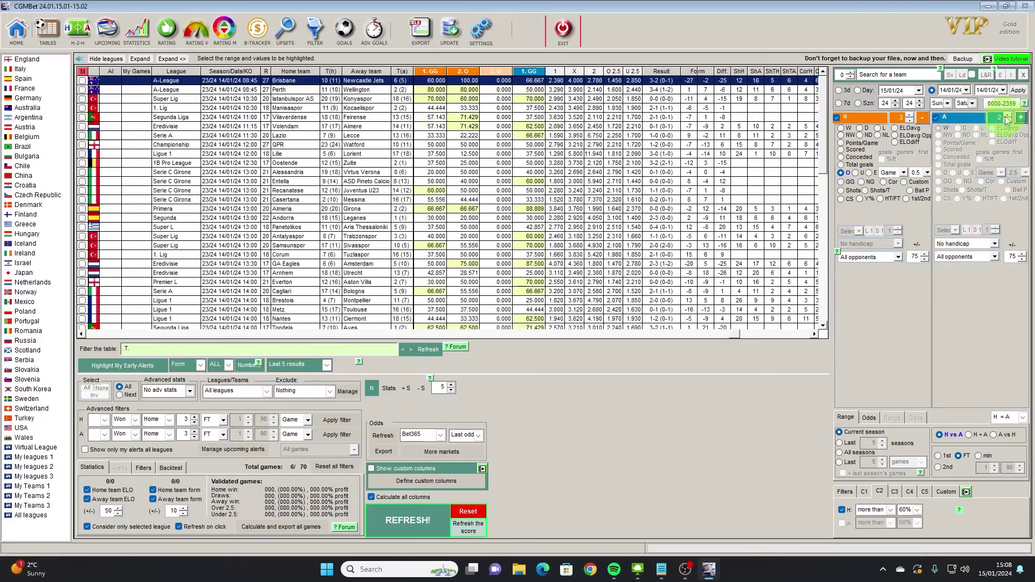
{"action": "left_click", "coordinate": [1008, 116]}
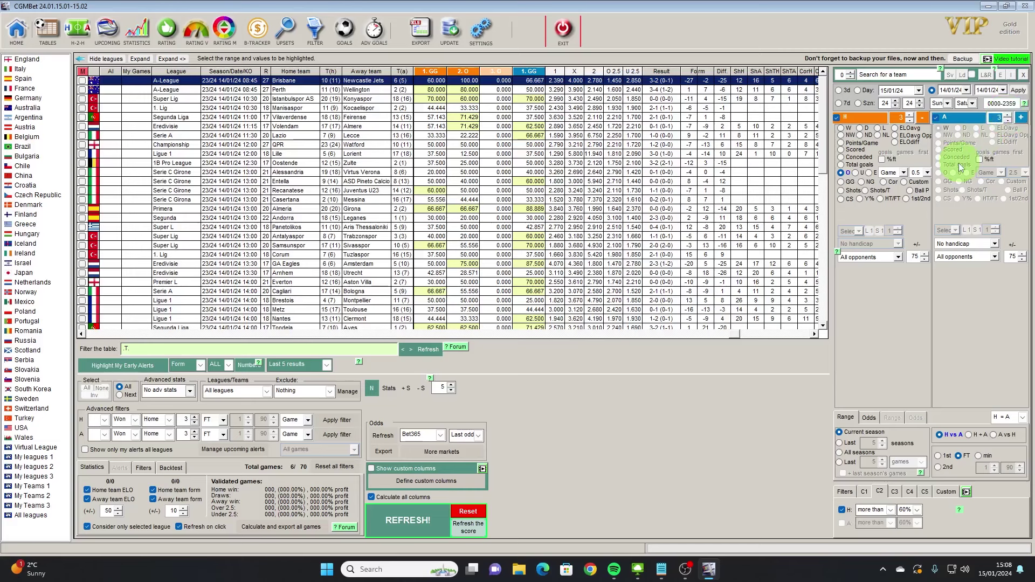
{"action": "left_click", "coordinate": [1020, 118]}
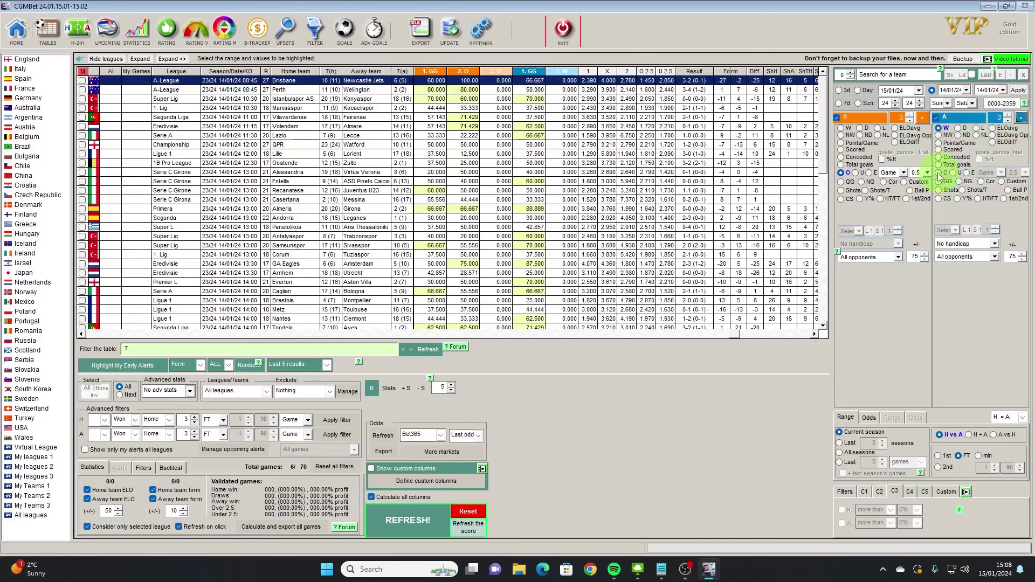
{"action": "left_click", "coordinate": [943, 173]}
{"action": "left_click", "coordinate": [1024, 172]}
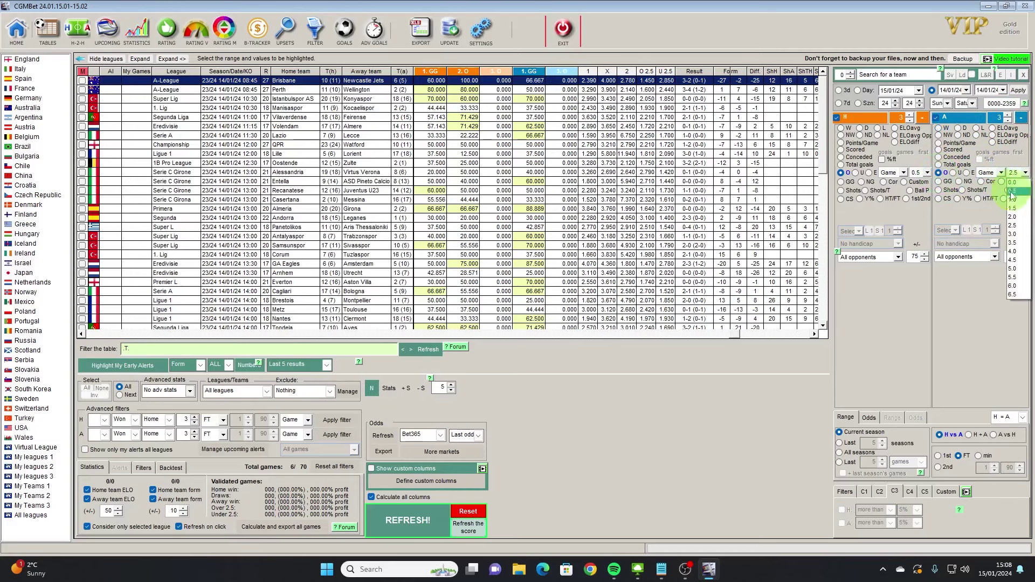
{"action": "left_click", "coordinate": [1015, 194]}
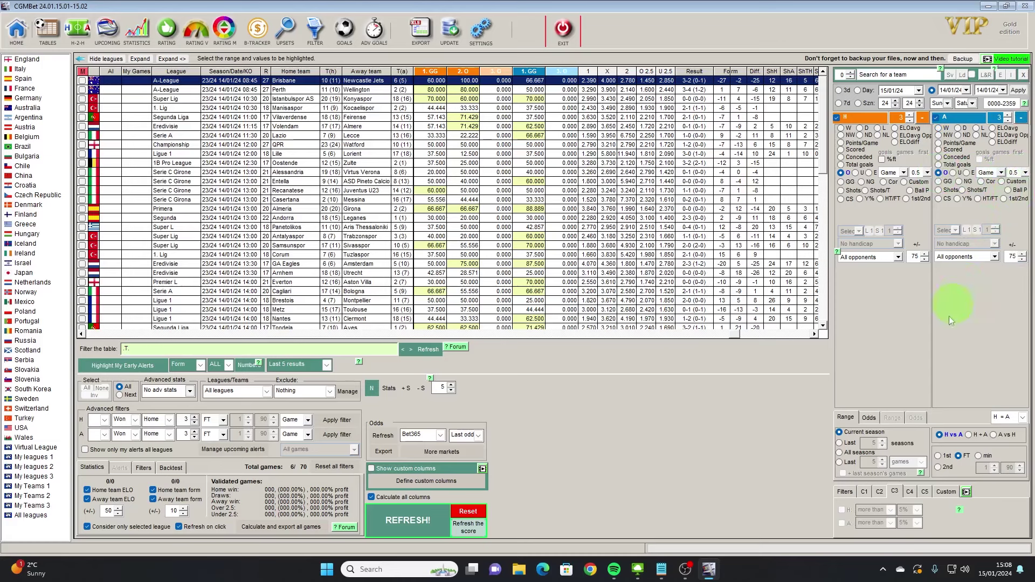
{"action": "left_click", "coordinate": [373, 528]}
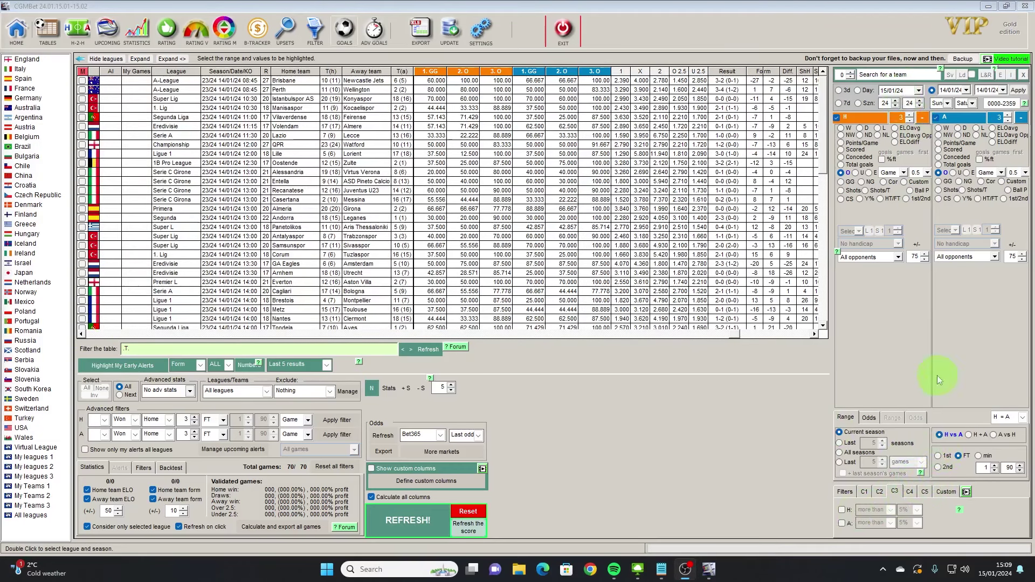
{"action": "left_click", "coordinate": [939, 456]}
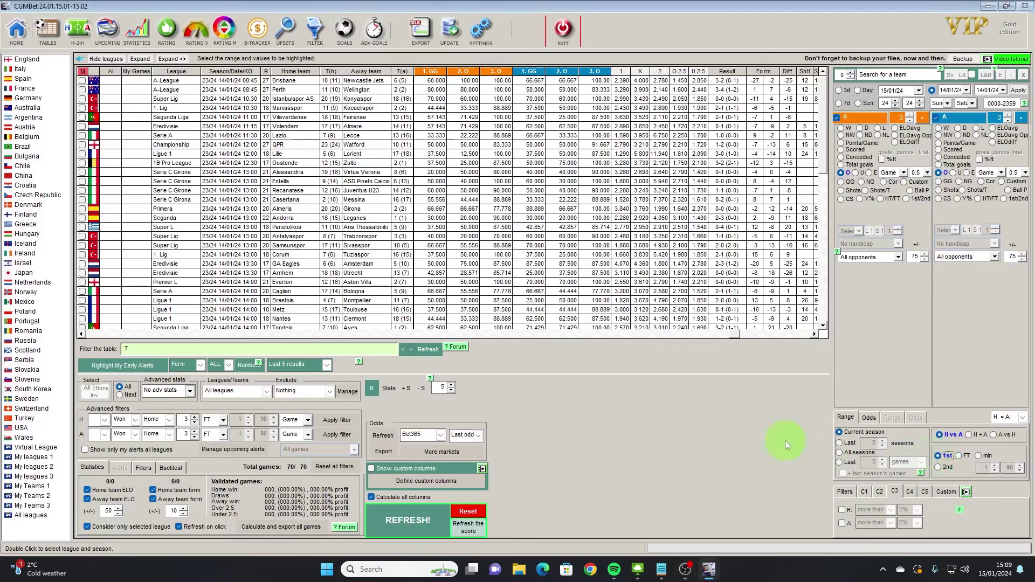
- In the C3 filter, require home and away values above 40%
{"action": "left_click", "coordinate": [842, 510]}
{"action": "left_click", "coordinate": [917, 510]}
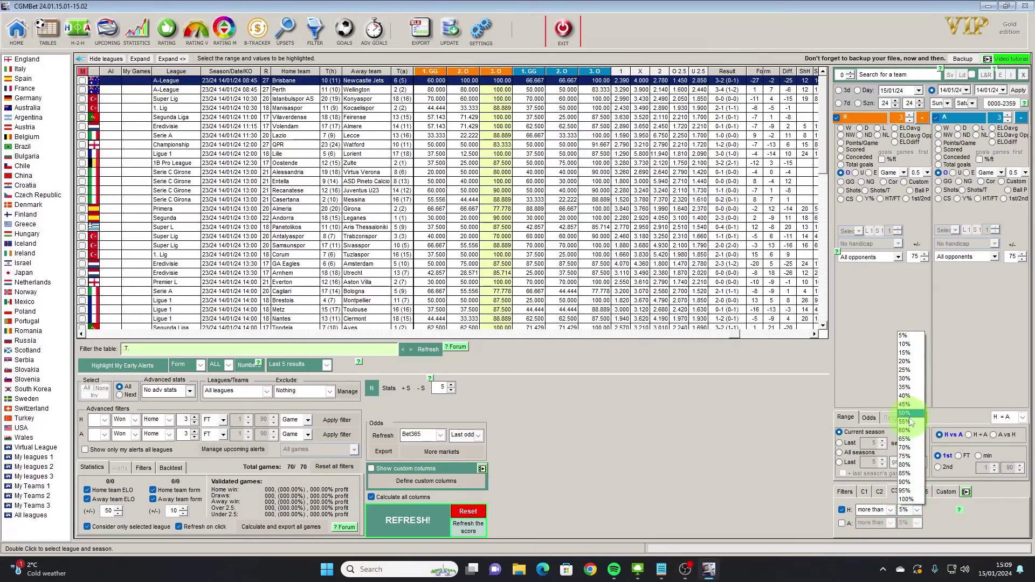
{"action": "left_click", "coordinate": [906, 395]}
{"action": "left_click", "coordinate": [843, 523]}
{"action": "left_click", "coordinate": [916, 523]}
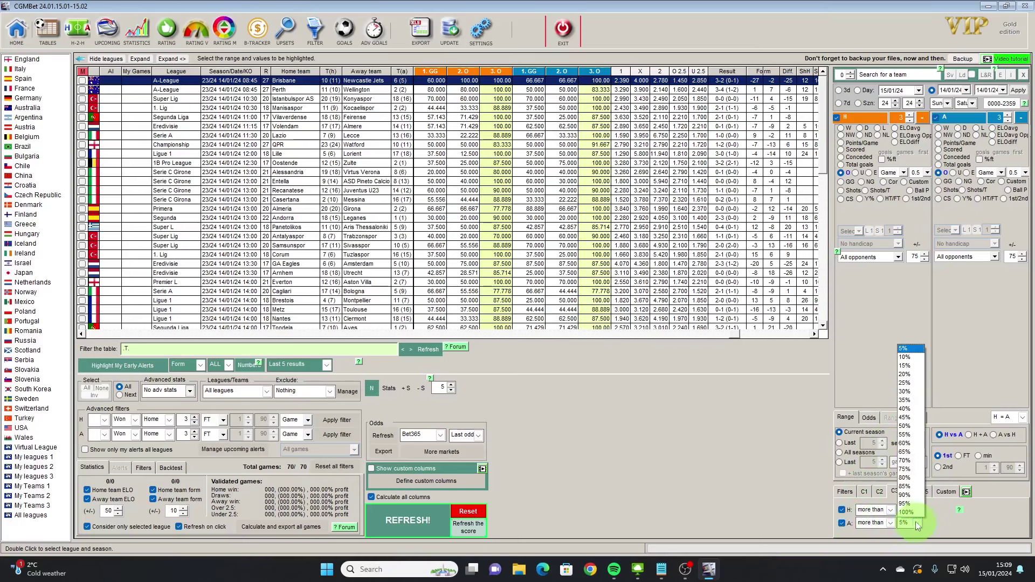
{"action": "left_click", "coordinate": [911, 408]}
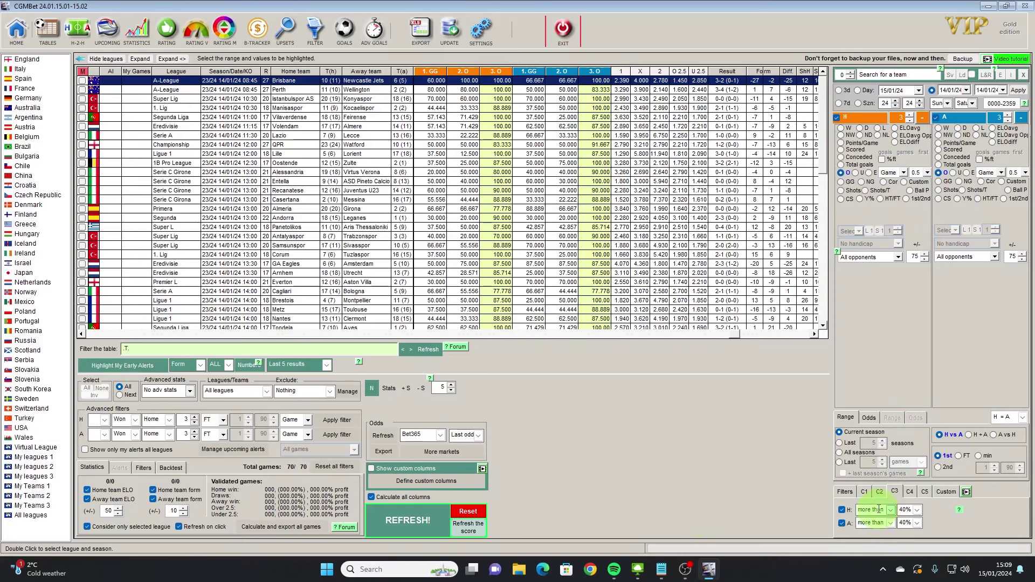
- Turn on the Home/Away filters for C1, C2 and C3 on the Filters tab
{"action": "left_click", "coordinate": [880, 491]}
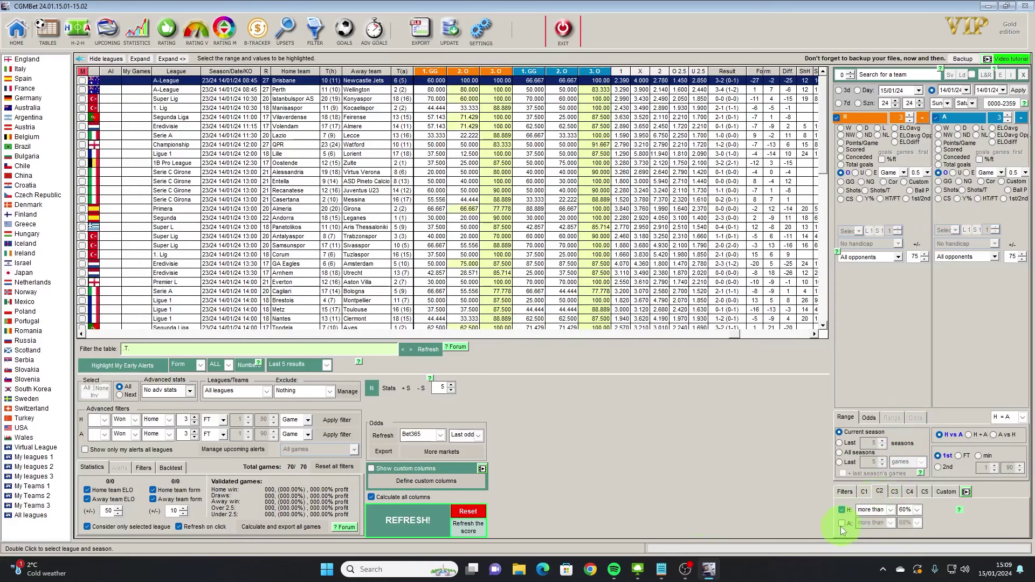
{"action": "left_click", "coordinate": [864, 492]}
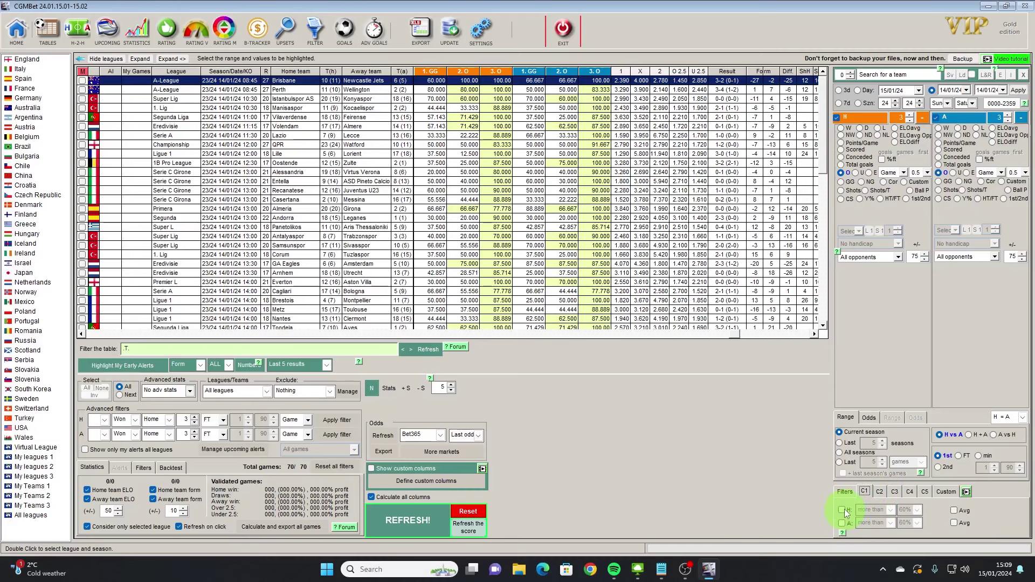
{"action": "left_click", "coordinate": [851, 492]}
{"action": "left_click", "coordinate": [864, 505]}
{"action": "left_click", "coordinate": [865, 514]}
{"action": "left_click", "coordinate": [880, 515]}
{"action": "left_click", "coordinate": [880, 505]}
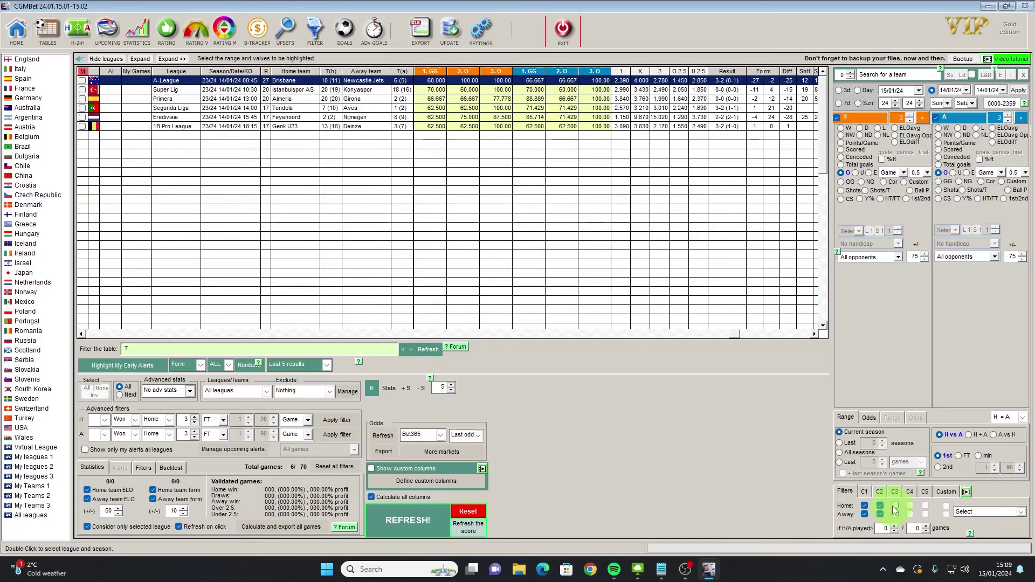
{"action": "left_click", "coordinate": [895, 505]}
- Open the Feyenoord vs Nijmegen head-to-head, limited to Home vs. Away games
{"action": "double_click", "coordinate": [293, 118]}
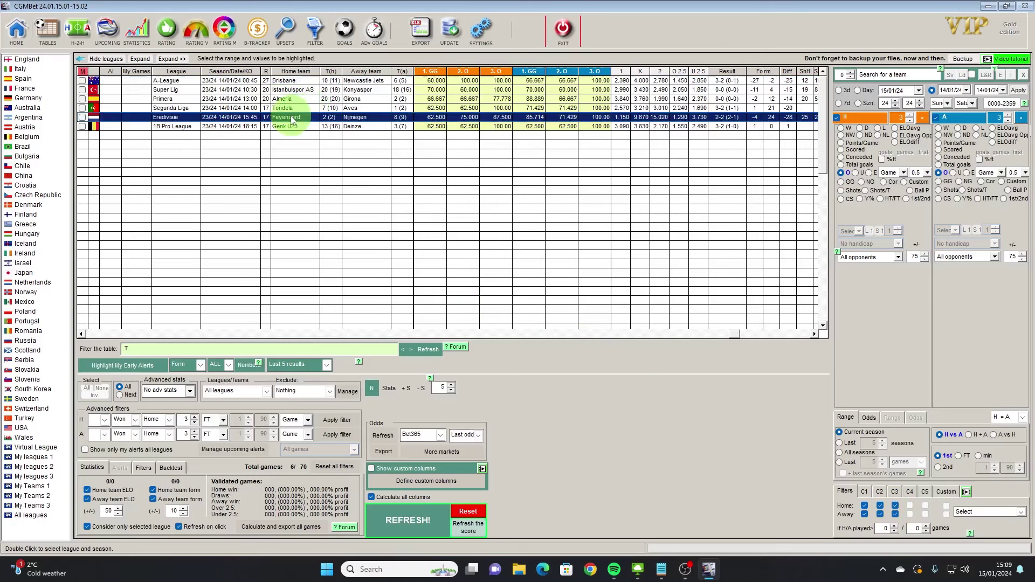
{"action": "left_click", "coordinate": [415, 161]}
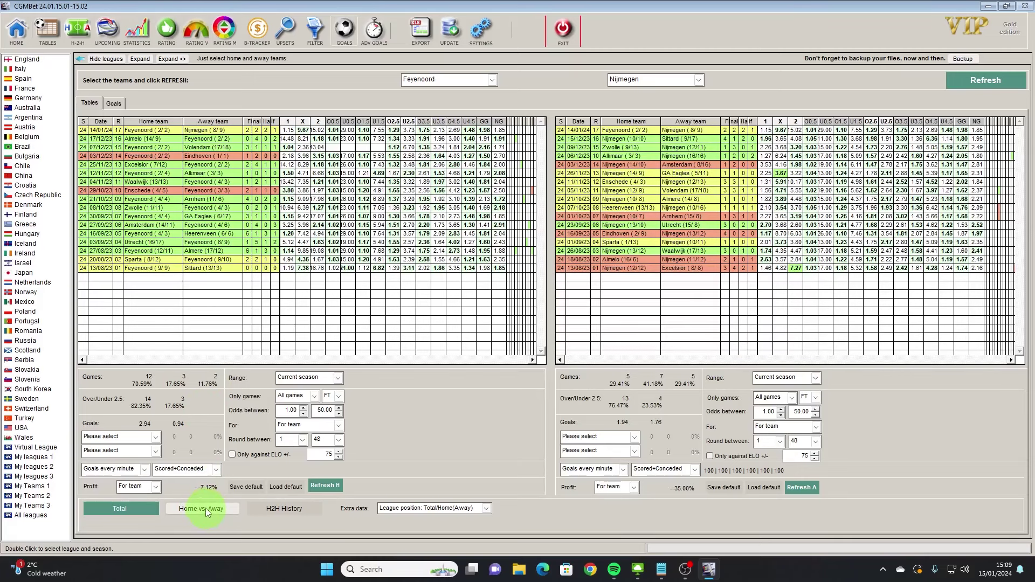
{"action": "left_click", "coordinate": [206, 508]}
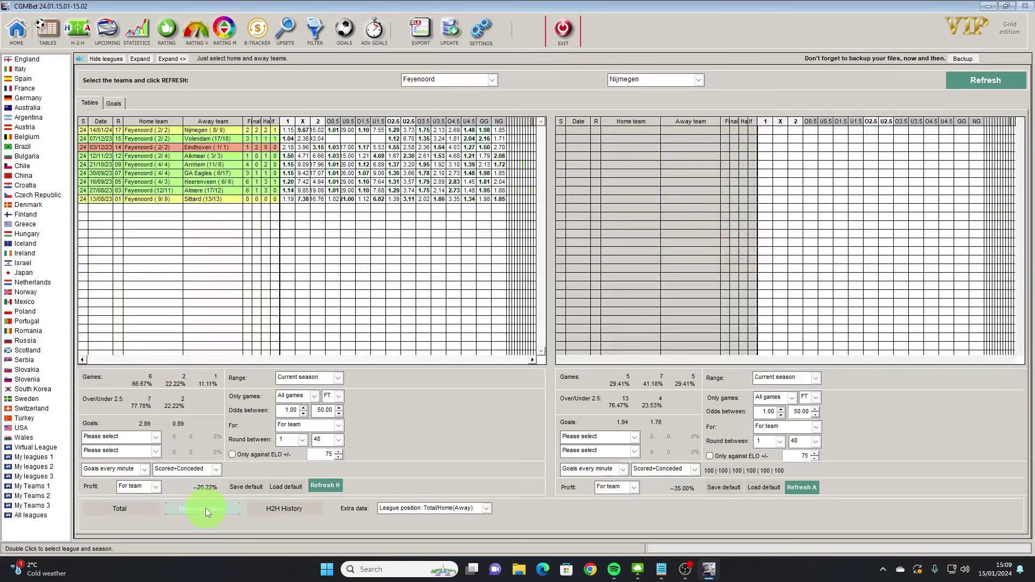
- Set both teams' result criteria to For GG
{"action": "left_click", "coordinate": [338, 426]}
{"action": "left_click", "coordinate": [307, 410]}
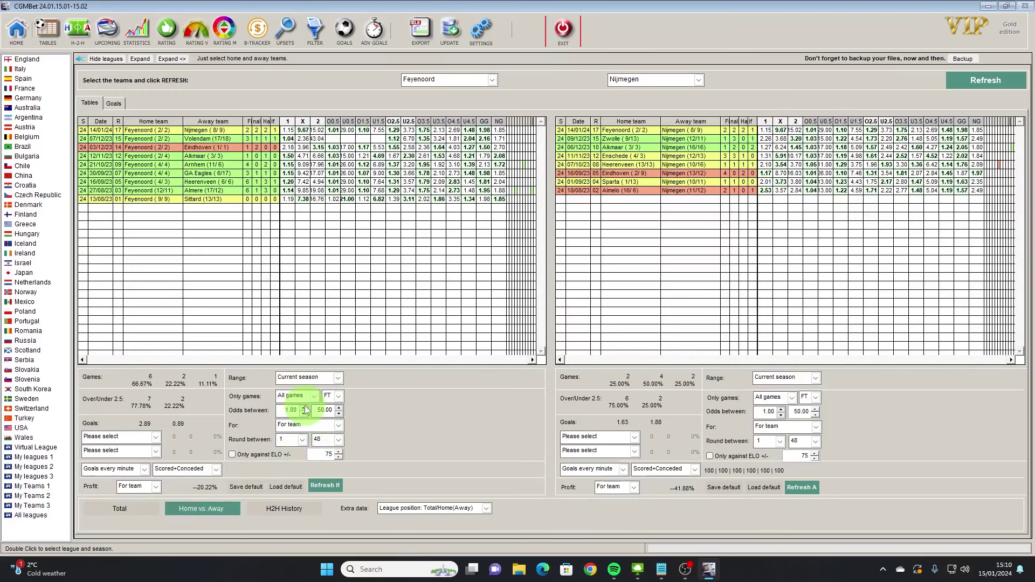
{"action": "left_click", "coordinate": [817, 427]}
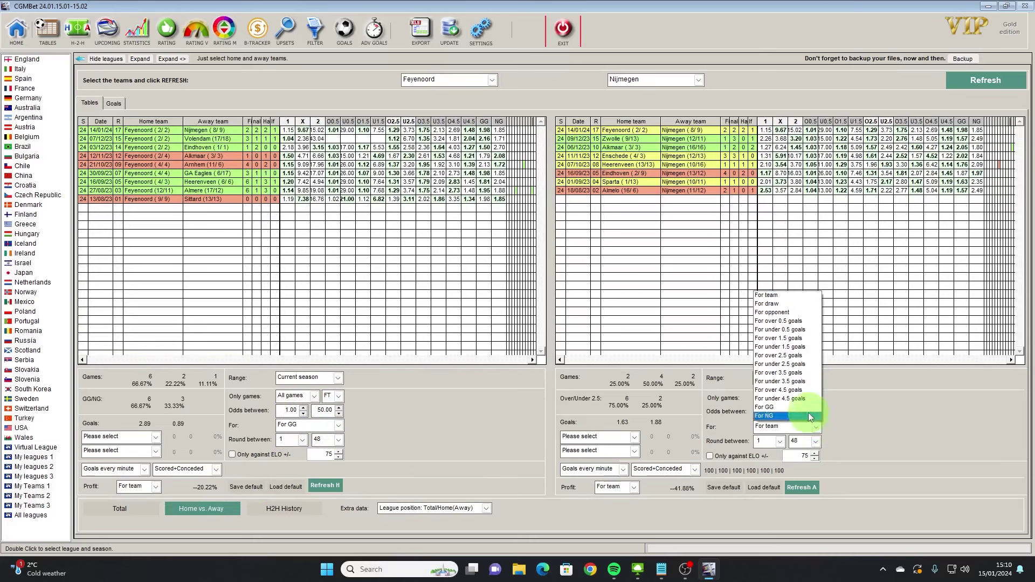
{"action": "left_click", "coordinate": [776, 411]}
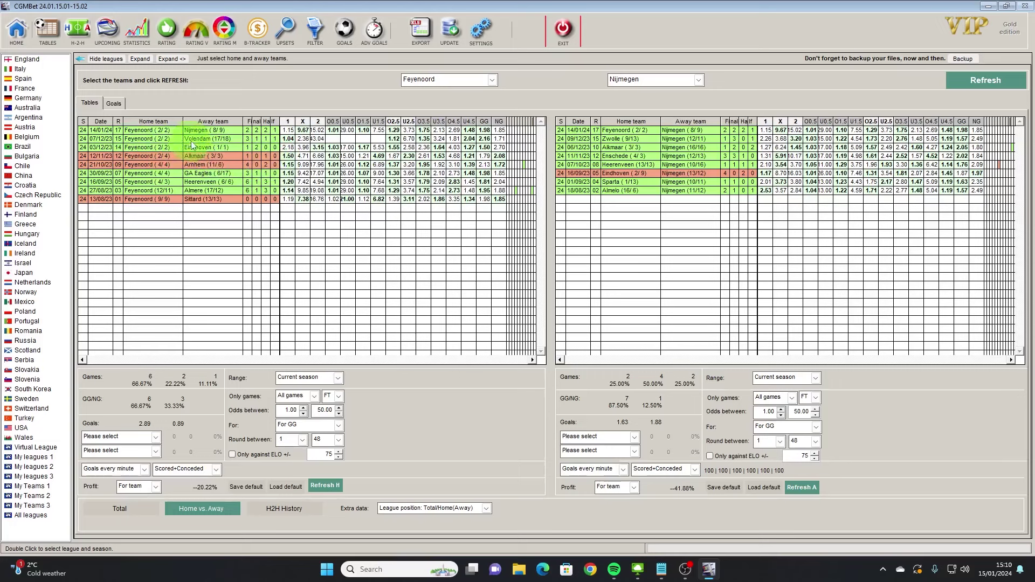
- Open the statistic tables and view goals scored and conceded per game for away matches
{"action": "left_click", "coordinate": [50, 34]}
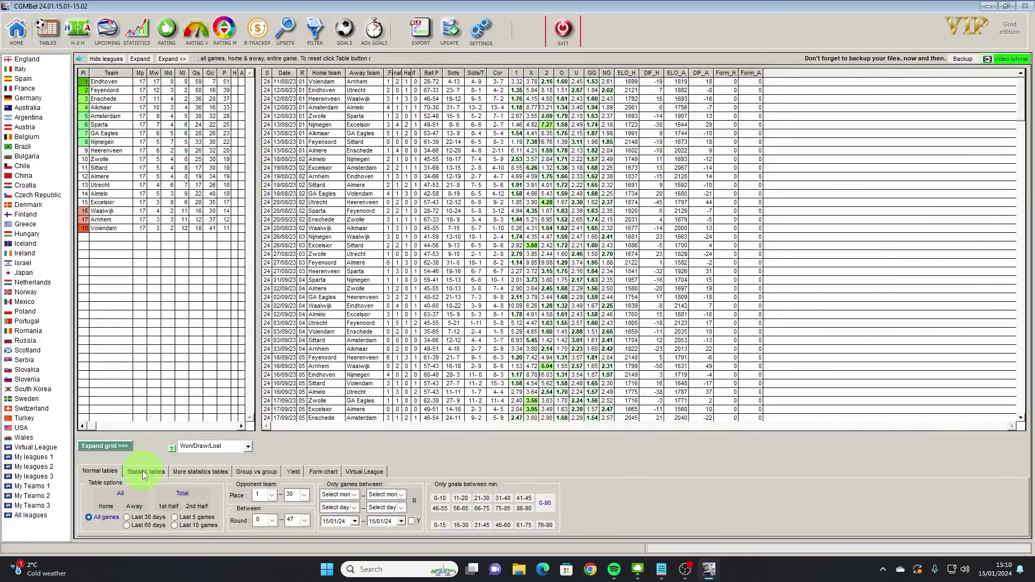
{"action": "left_click", "coordinate": [142, 471]}
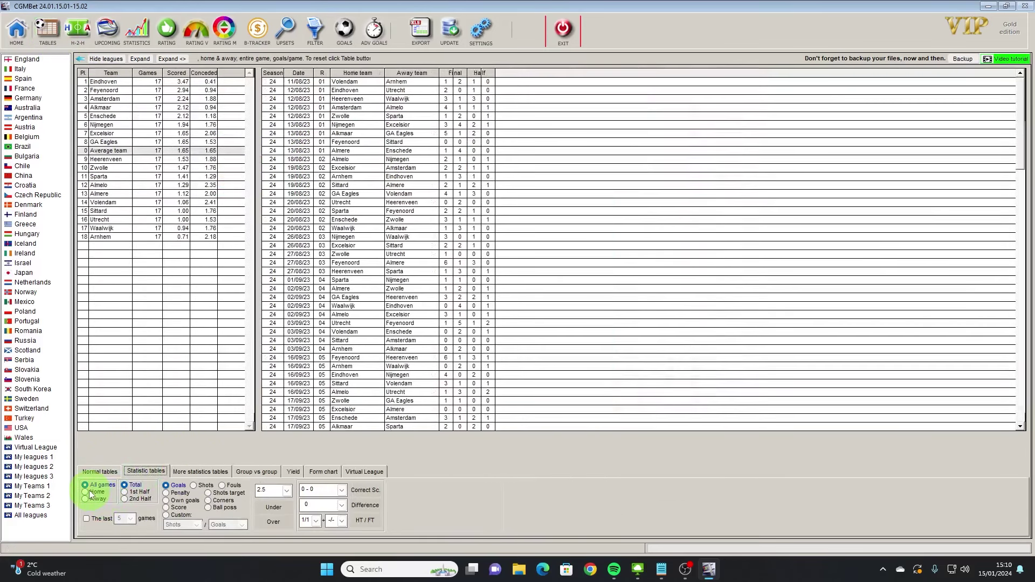
{"action": "left_click", "coordinate": [89, 492]}
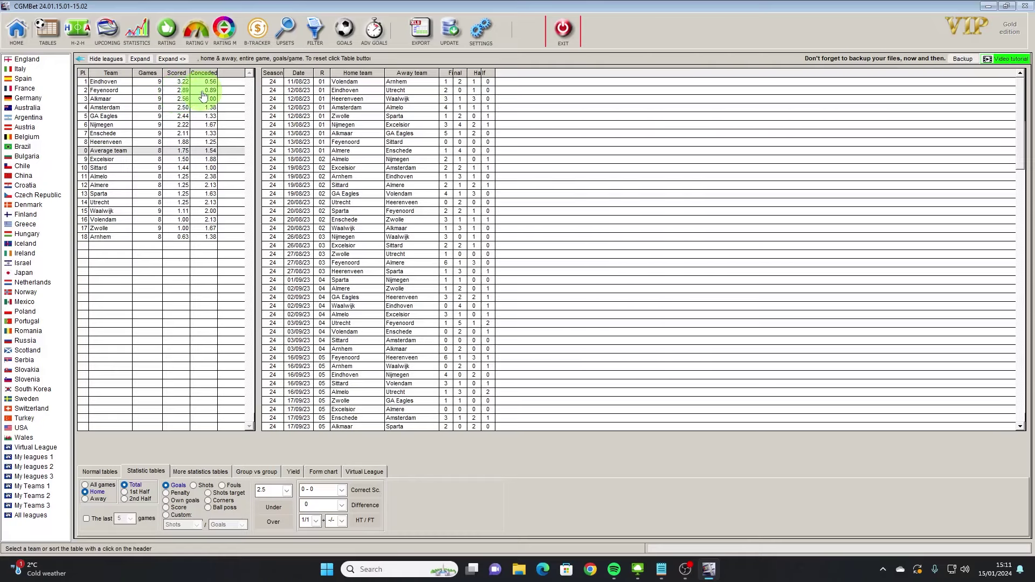
{"action": "left_click", "coordinate": [98, 500]}
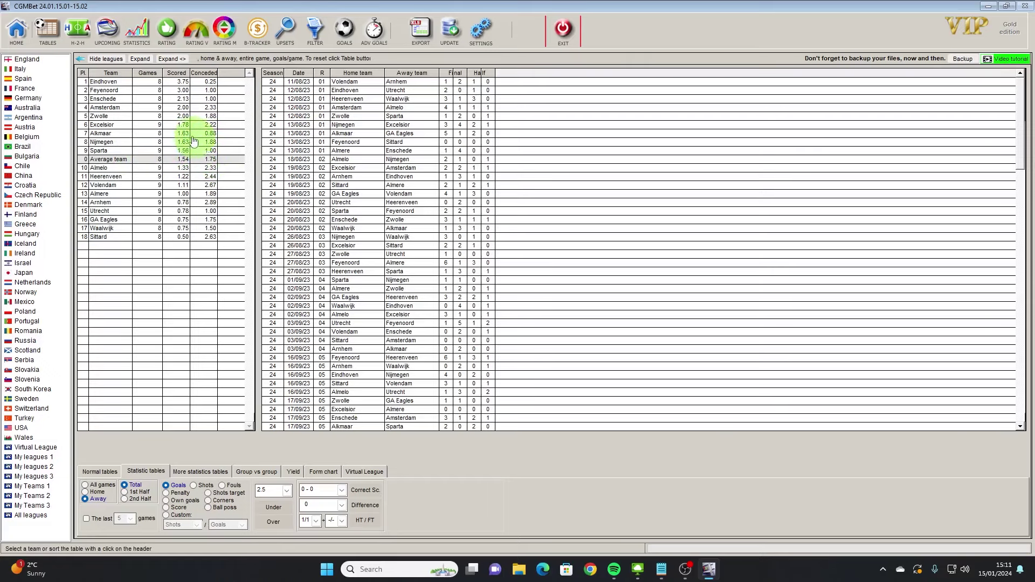
{"action": "left_click", "coordinate": [105, 33]}
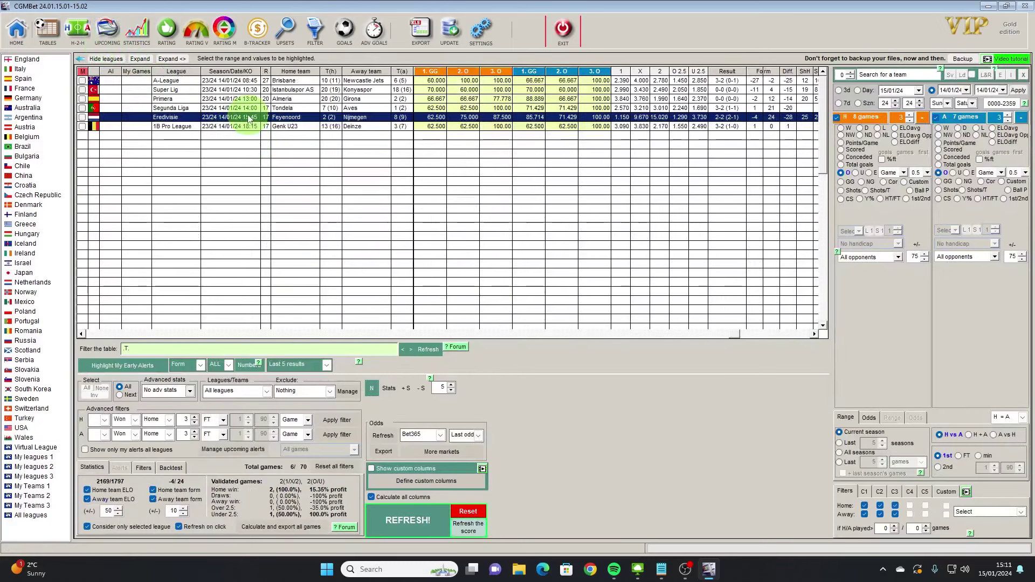
{"action": "double_click", "coordinate": [248, 119]}
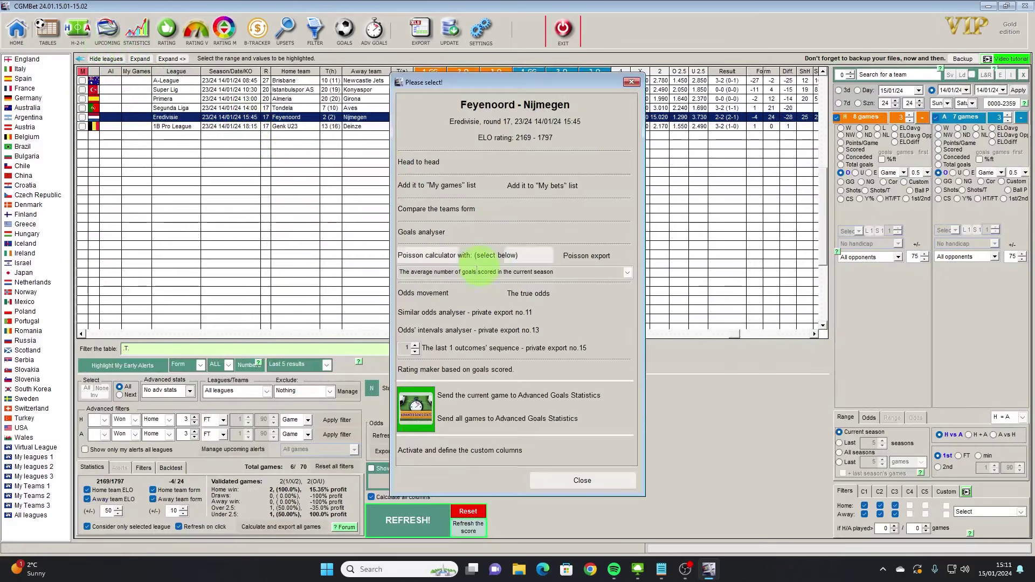
{"action": "left_click", "coordinate": [461, 258]}
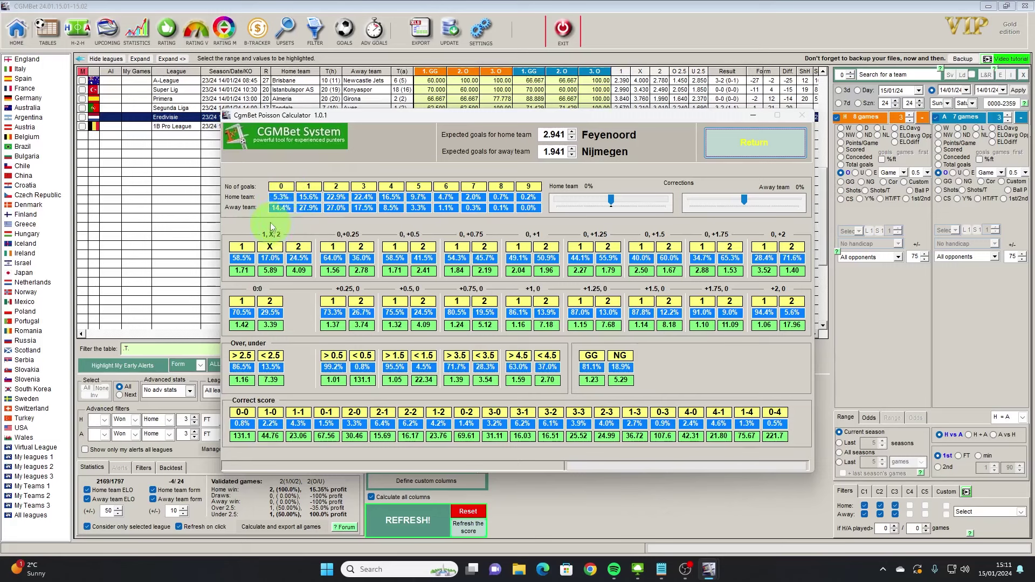
{"action": "left_click", "coordinate": [775, 146]}
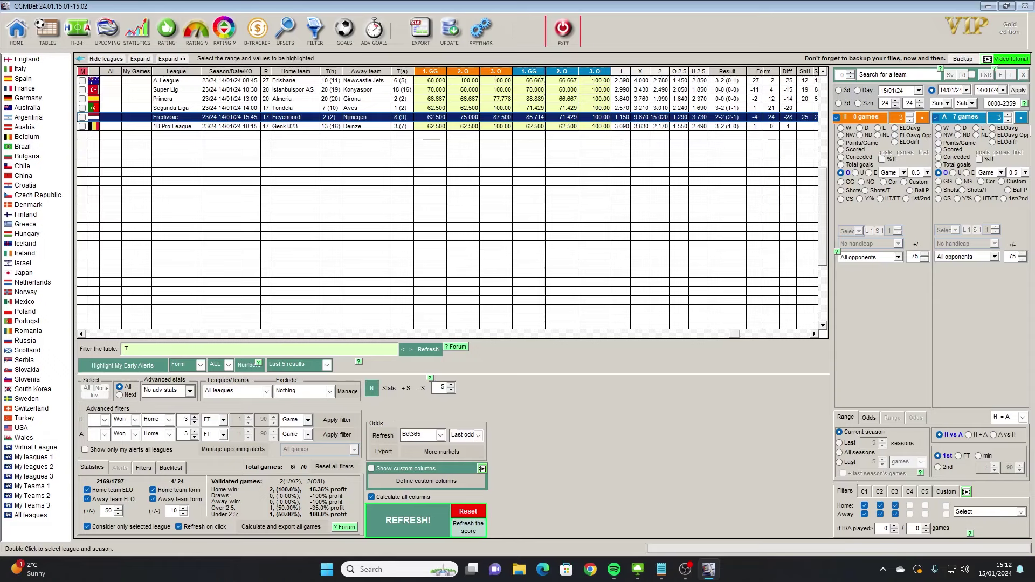
- Choose England-Premier League and set the start date to 11/08/23
{"action": "left_click", "coordinate": [267, 391]}
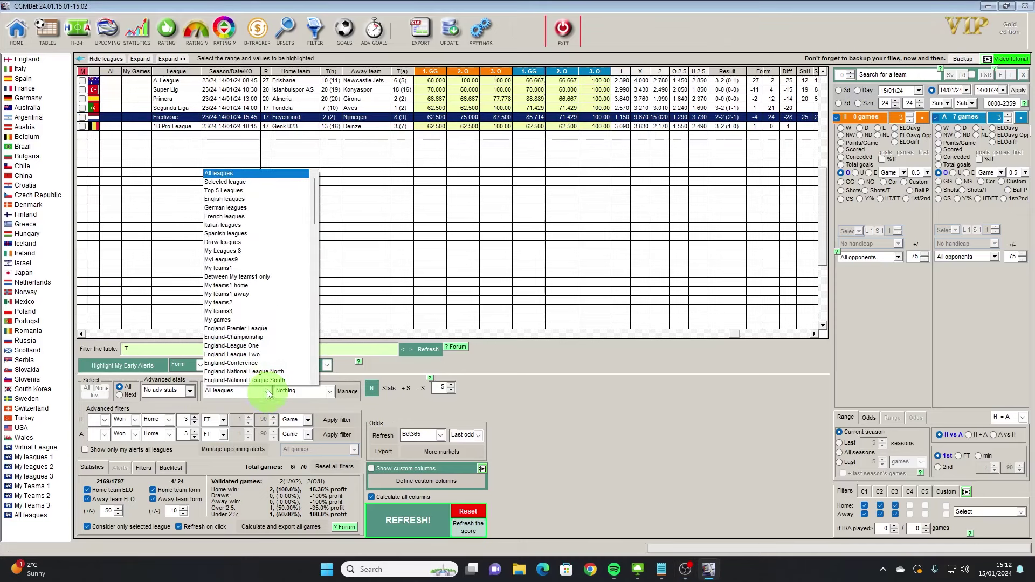
{"action": "left_click", "coordinate": [265, 331]}
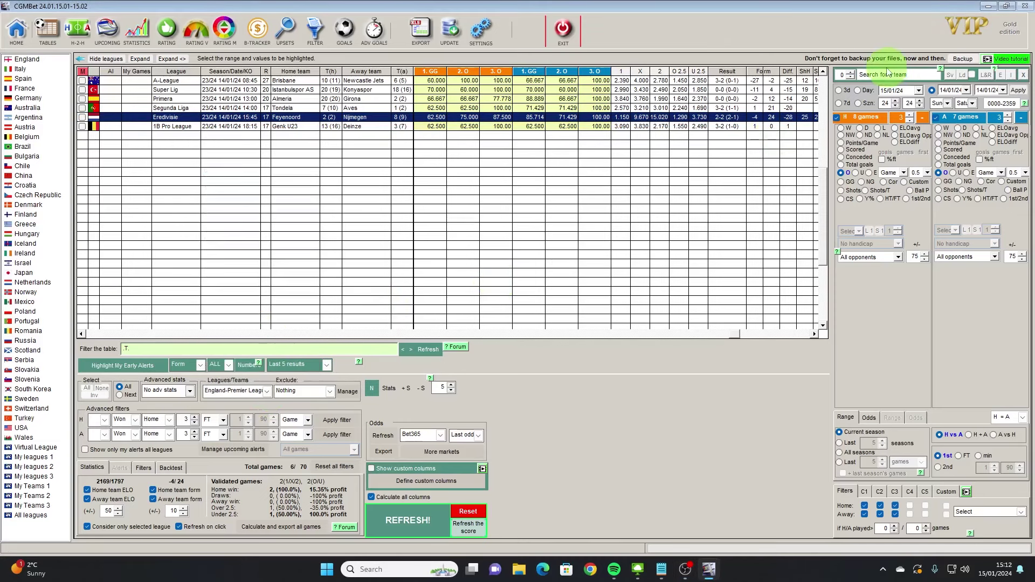
{"action": "left_click", "coordinate": [967, 90]}
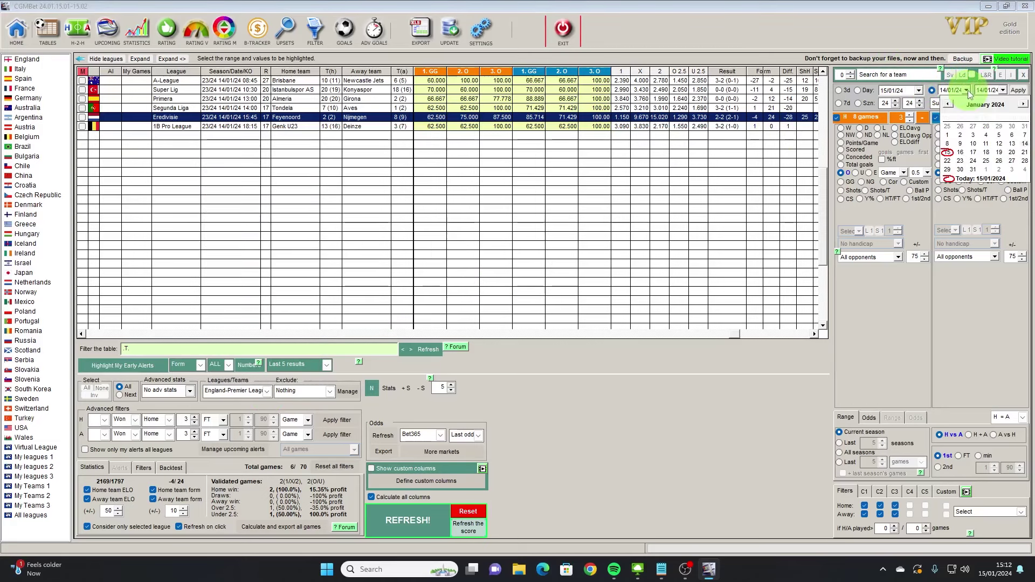
{"action": "left_click", "coordinate": [951, 103]}
{"action": "left_click", "coordinate": [951, 104]}
{"action": "left_click", "coordinate": [951, 104]}
{"action": "left_click", "coordinate": [951, 103]}
{"action": "left_click", "coordinate": [951, 104]}
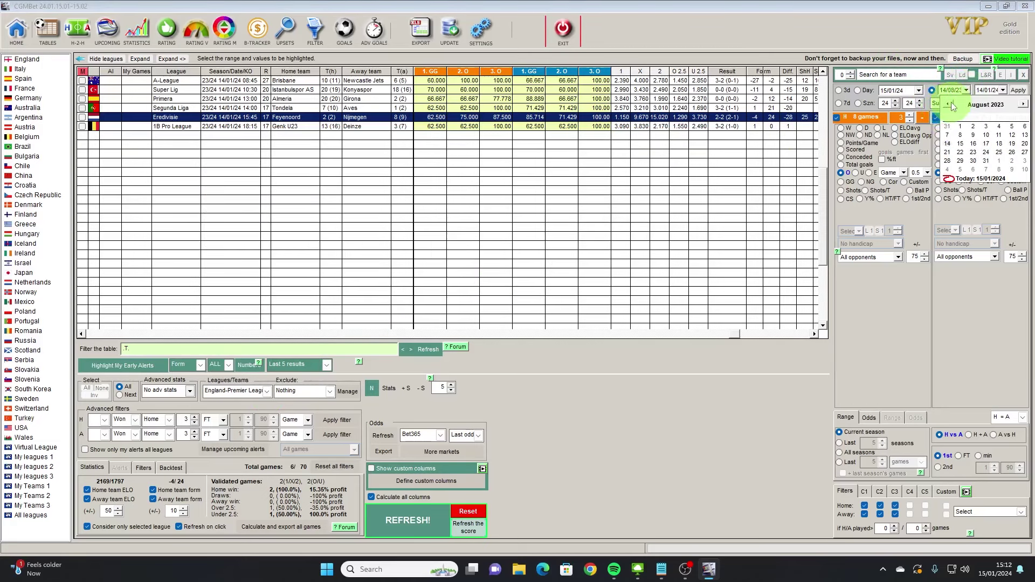
{"action": "left_click", "coordinate": [999, 135]}
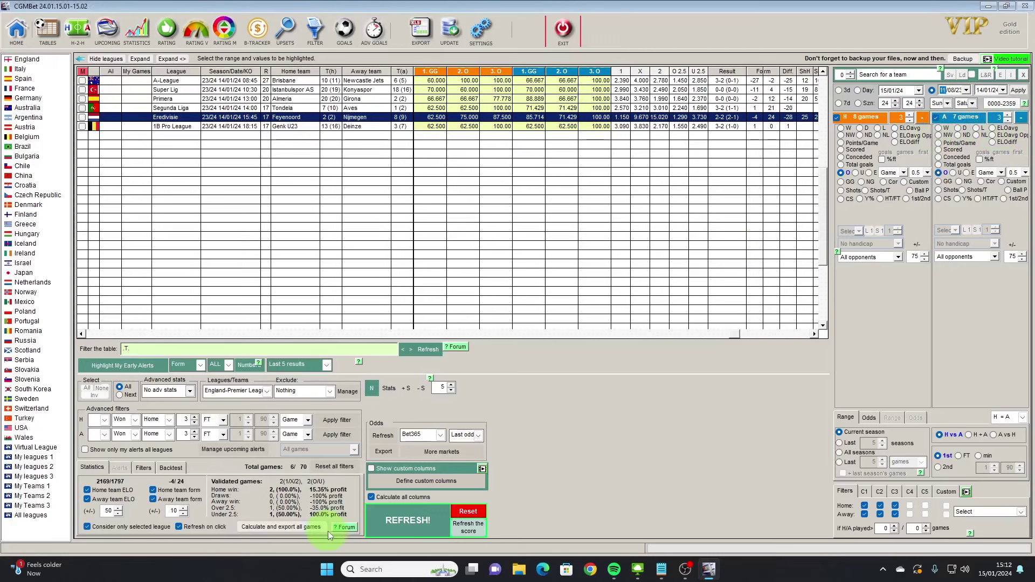
- Turn off the C1–C3 Home/Away filters and reload the Premier League matches
{"action": "left_click", "coordinate": [864, 514]}
{"action": "left_click", "coordinate": [865, 505]}
{"action": "left_click", "coordinate": [880, 506]}
{"action": "left_click", "coordinate": [881, 514]}
{"action": "left_click", "coordinate": [895, 514]}
{"action": "left_click", "coordinate": [895, 506]}
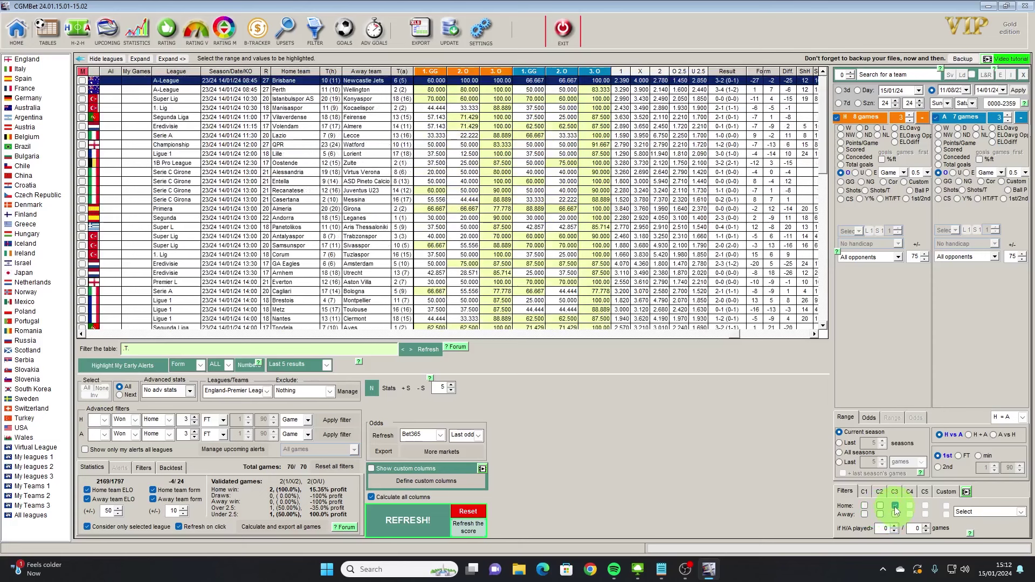
{"action": "left_click", "coordinate": [416, 516]}
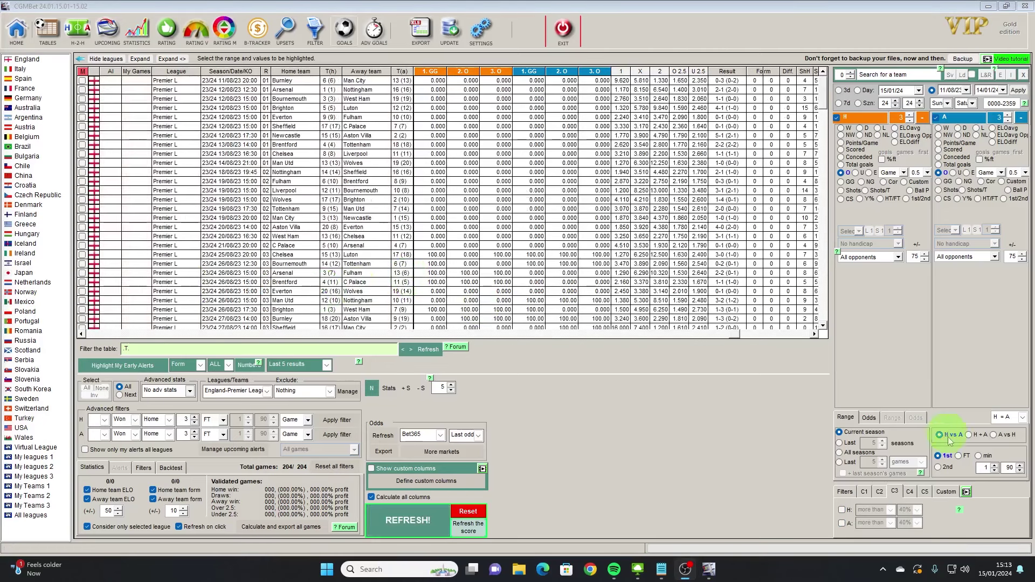
- Enable the home and away conditions on the C3, C2 and C1 tabs
{"action": "left_click", "coordinate": [843, 510]}
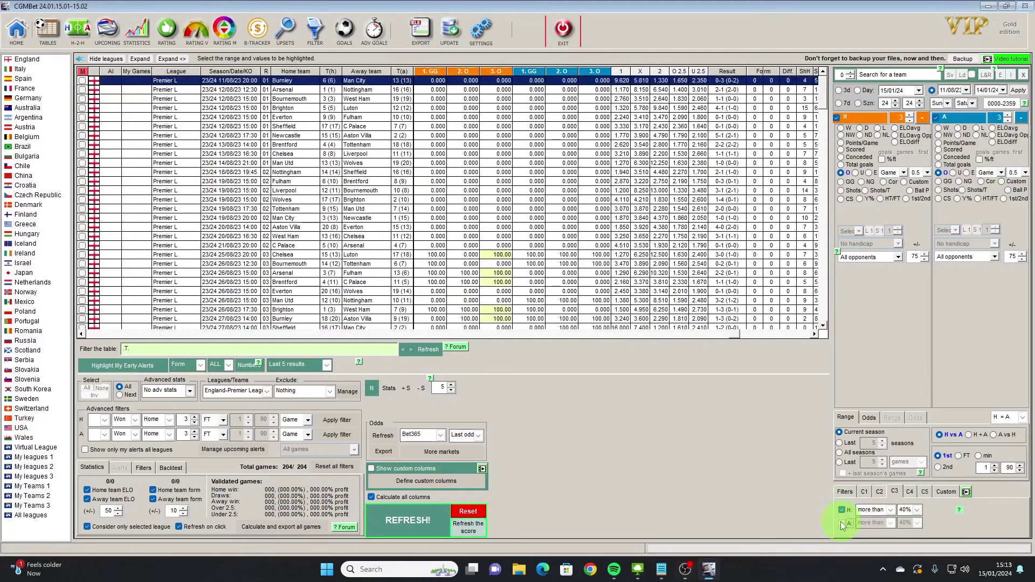
{"action": "left_click", "coordinate": [842, 523]}
{"action": "left_click", "coordinate": [880, 491]}
{"action": "left_click", "coordinate": [842, 510]}
{"action": "left_click", "coordinate": [841, 524]}
{"action": "left_click", "coordinate": [861, 495]}
{"action": "left_click", "coordinate": [841, 510]}
{"action": "left_click", "coordinate": [841, 523]}
- Apply the C1, C2 and C3 filters to home and away teams on the Filters tab
{"action": "left_click", "coordinate": [845, 491]}
{"action": "left_click", "coordinate": [864, 514]}
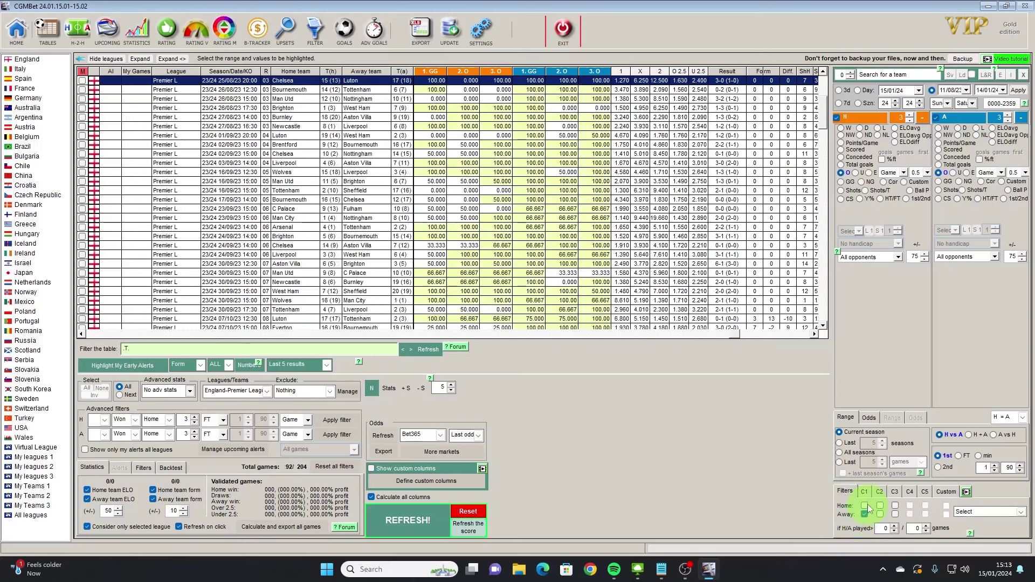
{"action": "left_click", "coordinate": [864, 505]}
{"action": "left_click", "coordinate": [880, 506]}
{"action": "left_click", "coordinate": [880, 514]}
{"action": "left_click", "coordinate": [895, 514]}
{"action": "left_click", "coordinate": [895, 506]}
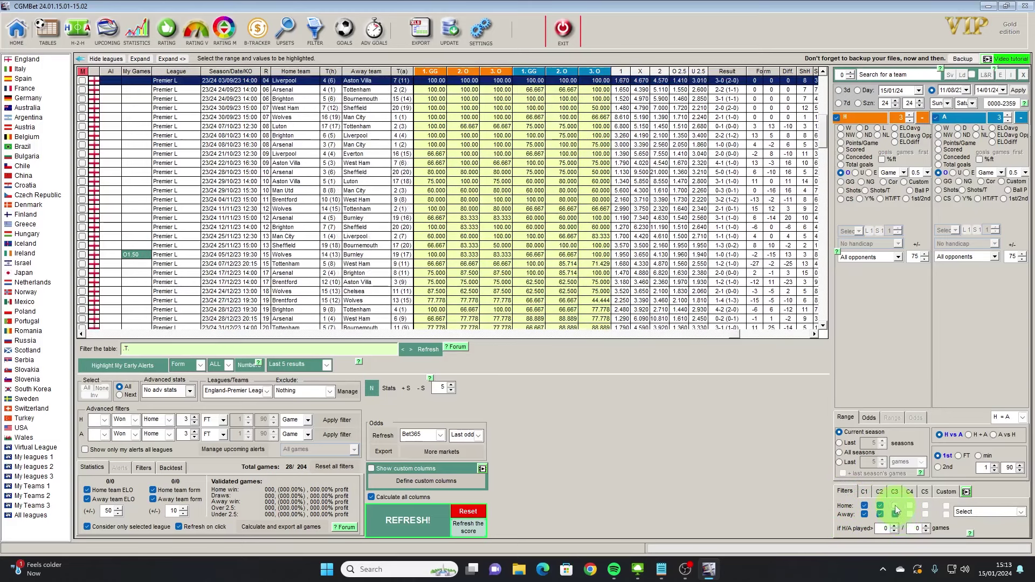
- From the Brentford–West Ham match options, send all 28 games to Advanced Goals Statistics
{"action": "left_click", "coordinate": [324, 199]}
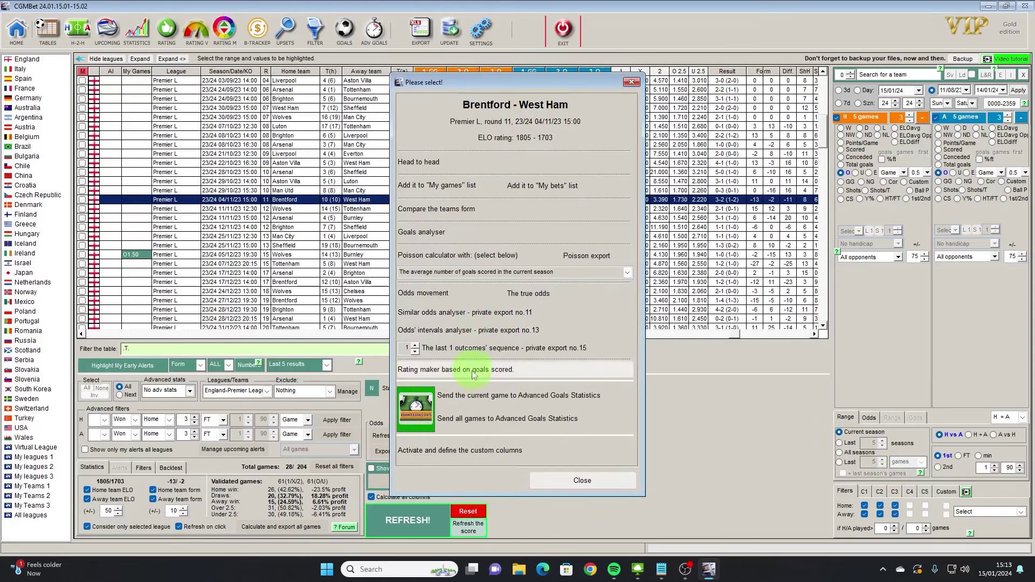
{"action": "left_click", "coordinate": [475, 418]}
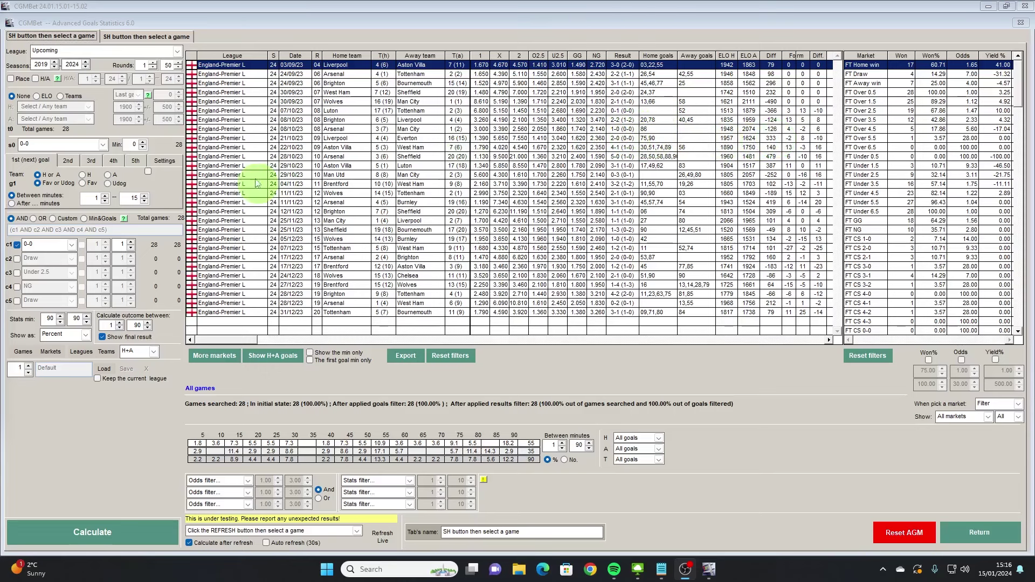
- Keep the c1 condition at 0-0 with a 1–45 minute range and recalculate, leaving 5 games
{"action": "left_click", "coordinate": [71, 246]}
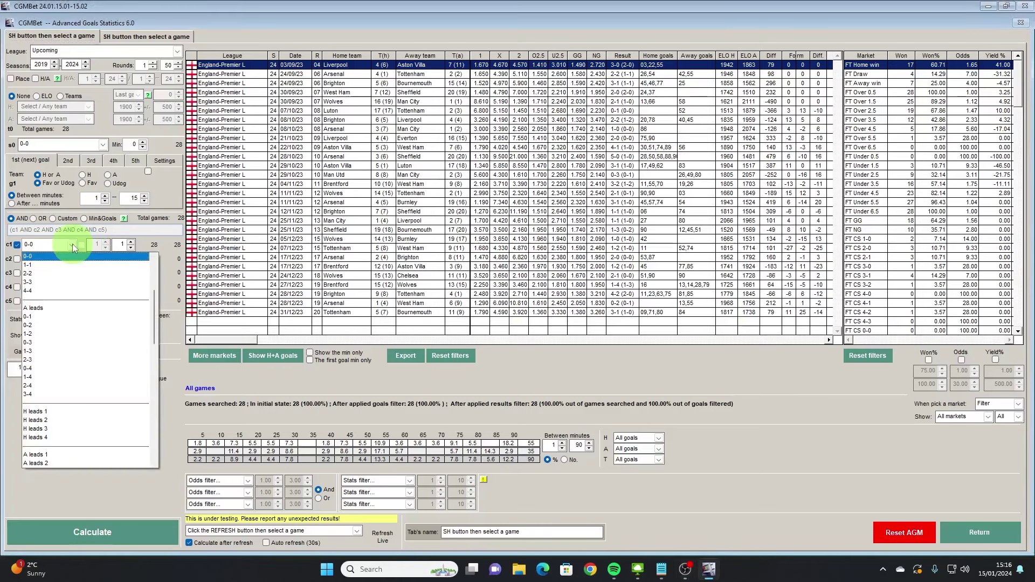
{"action": "left_click", "coordinate": [118, 245]}
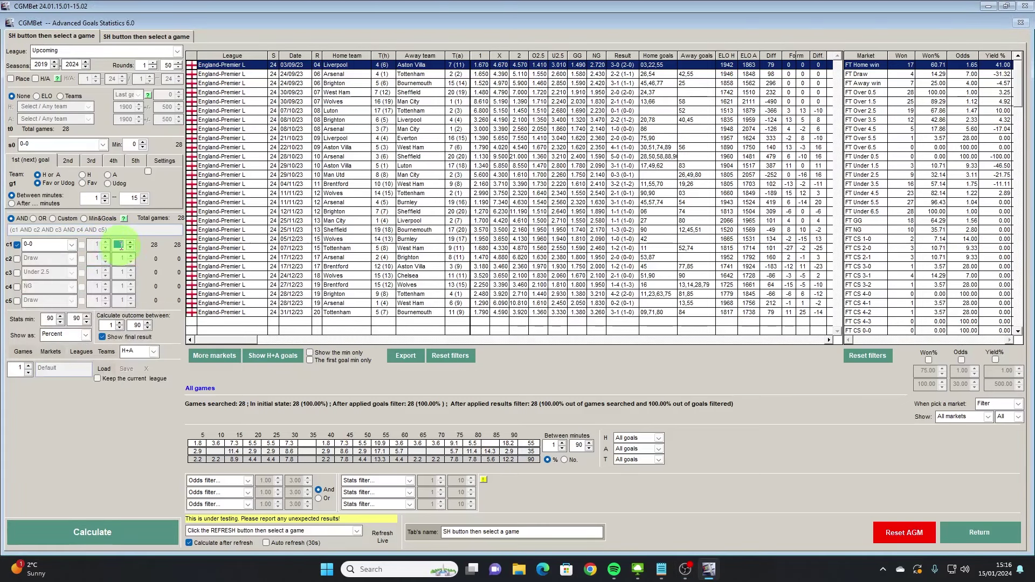
{"action": "type", "text": "45"}
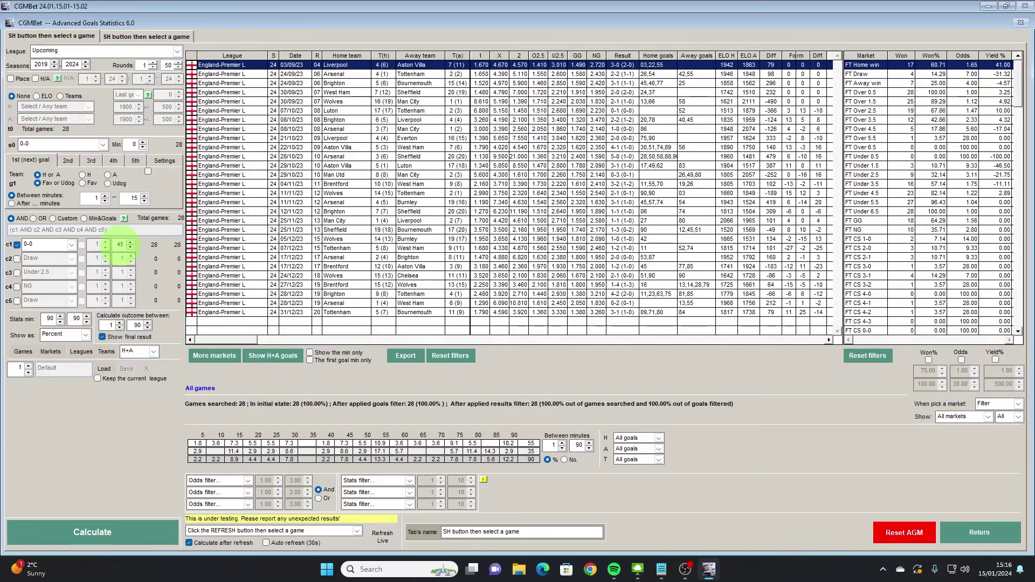
{"action": "left_click", "coordinate": [122, 524]}
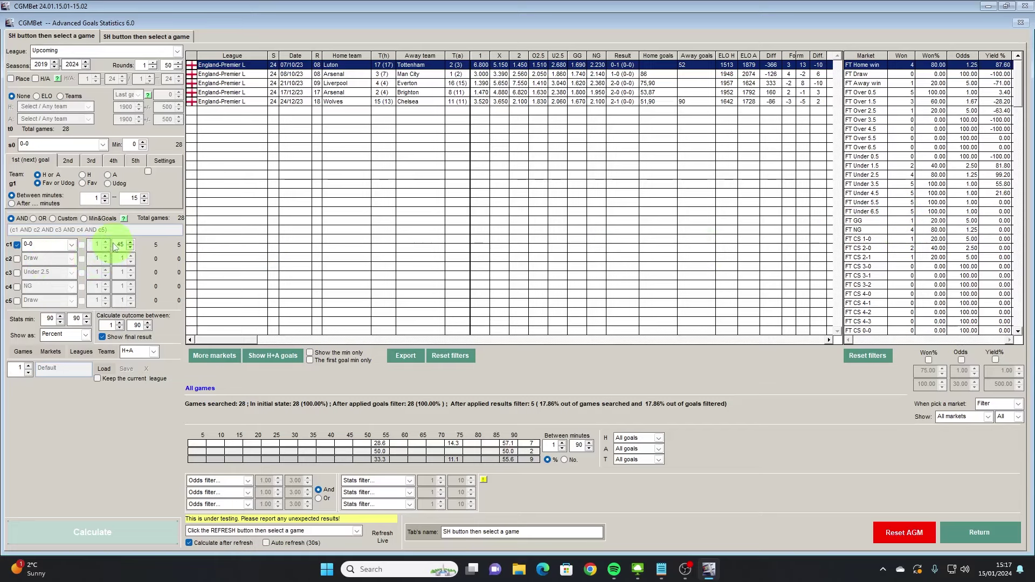
- Change the c1 condition to Over 0.5 and recalculate the backtest
{"action": "left_click", "coordinate": [73, 242]}
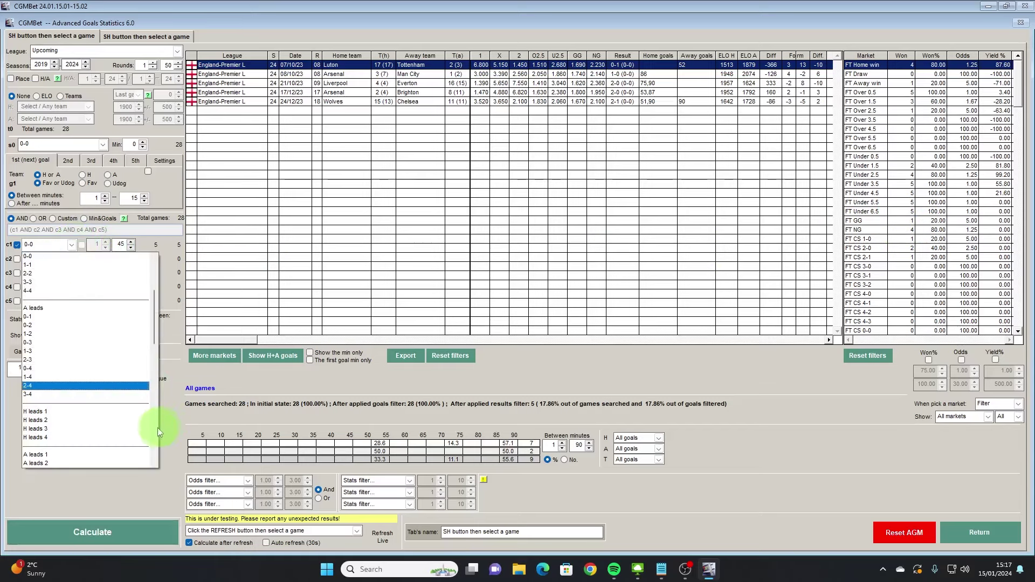
{"action": "scroll", "coordinate": [155, 428], "scroll_direction": "down", "scroll_amount": 3}
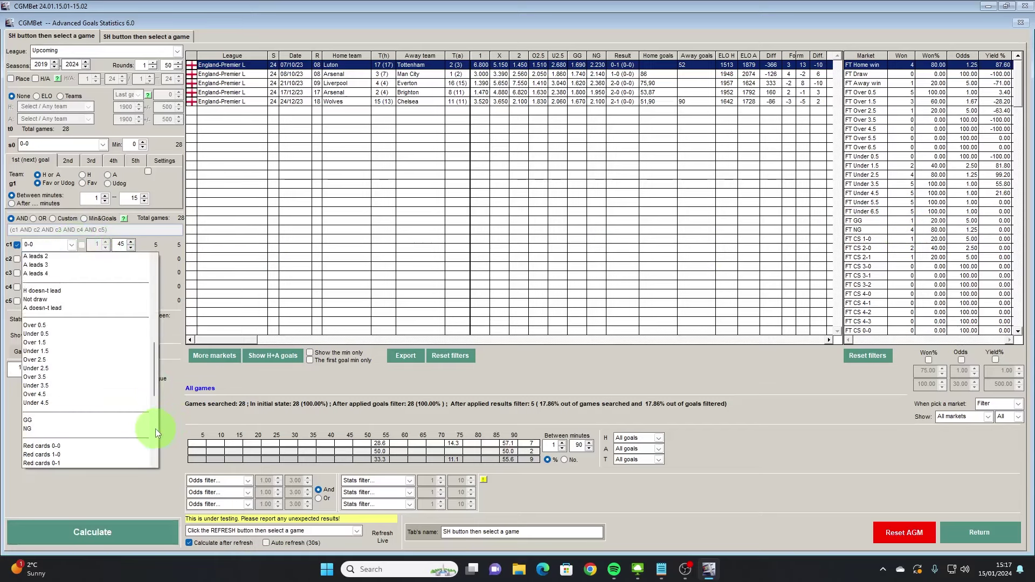
{"action": "left_click", "coordinate": [66, 331]}
{"action": "left_click", "coordinate": [95, 535]}
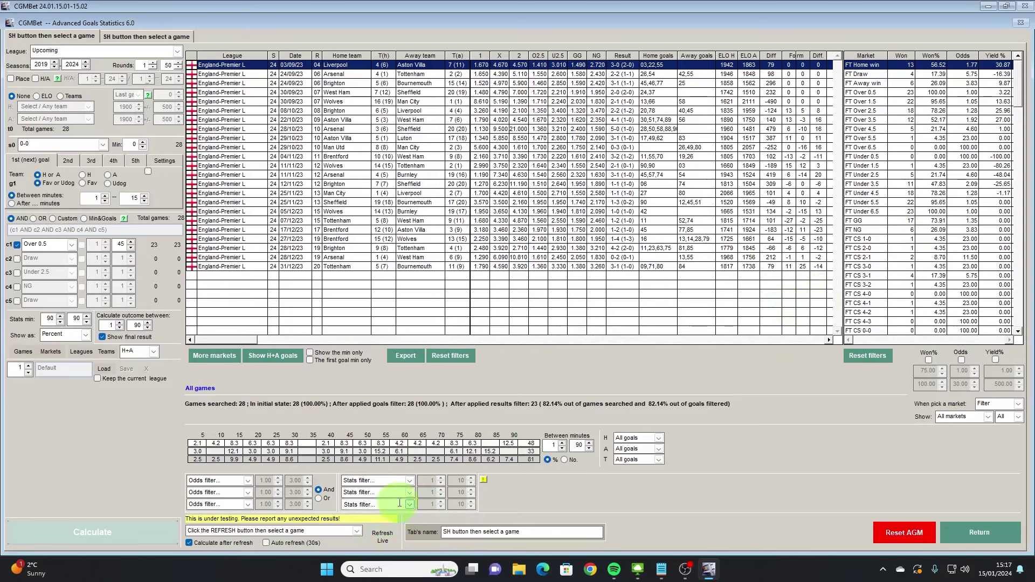
- Add a 1st Total Shots on target filter of 4 to 15 and recalculate, leaving 17 games
{"action": "left_click", "coordinate": [410, 480]}
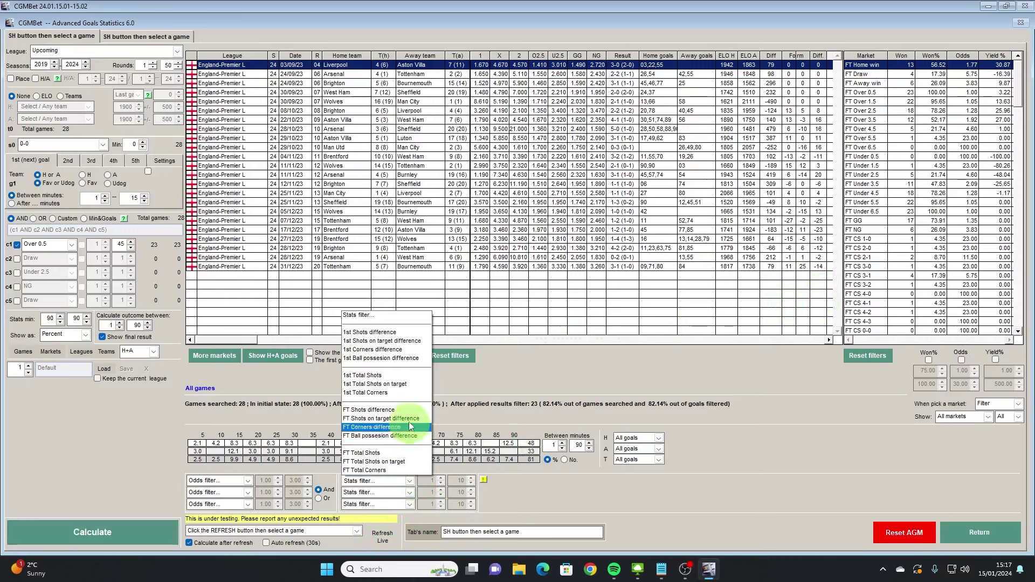
{"action": "left_click", "coordinate": [401, 384]}
{"action": "left_click", "coordinate": [440, 477]}
{"action": "left_click", "coordinate": [440, 478]}
{"action": "left_click", "coordinate": [440, 478]}
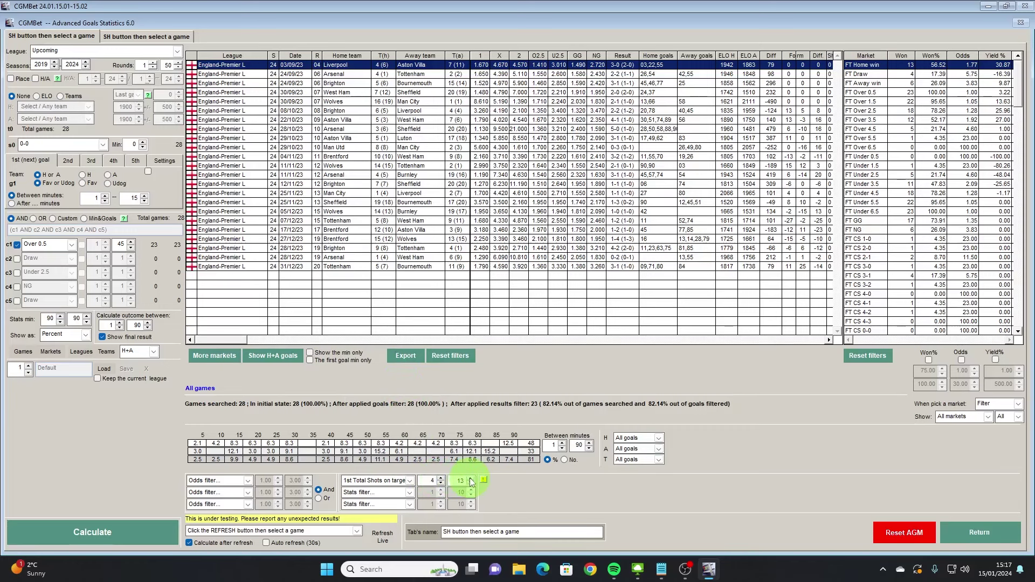
{"action": "left_click", "coordinate": [470, 479]}
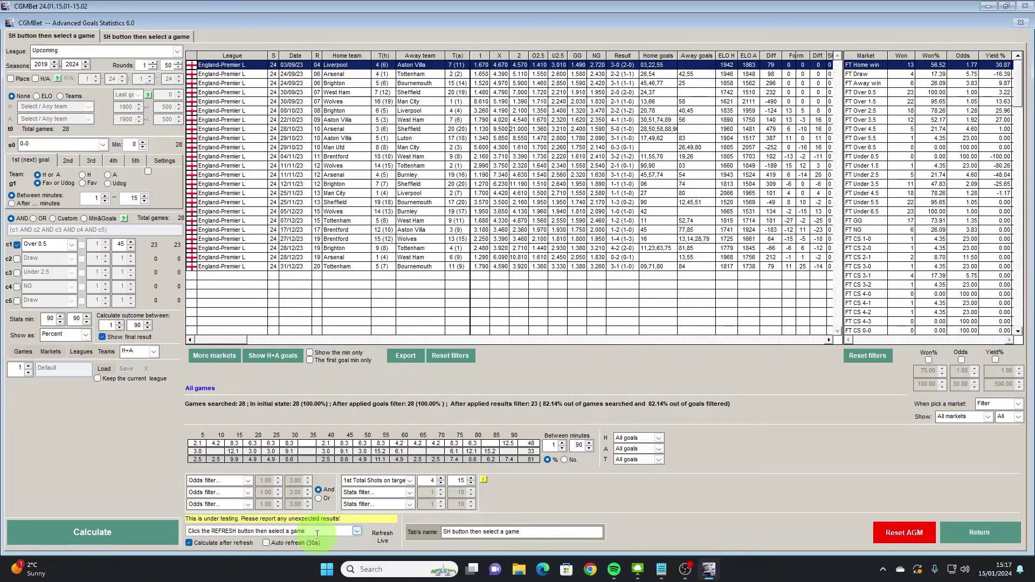
{"action": "left_click", "coordinate": [130, 536]}
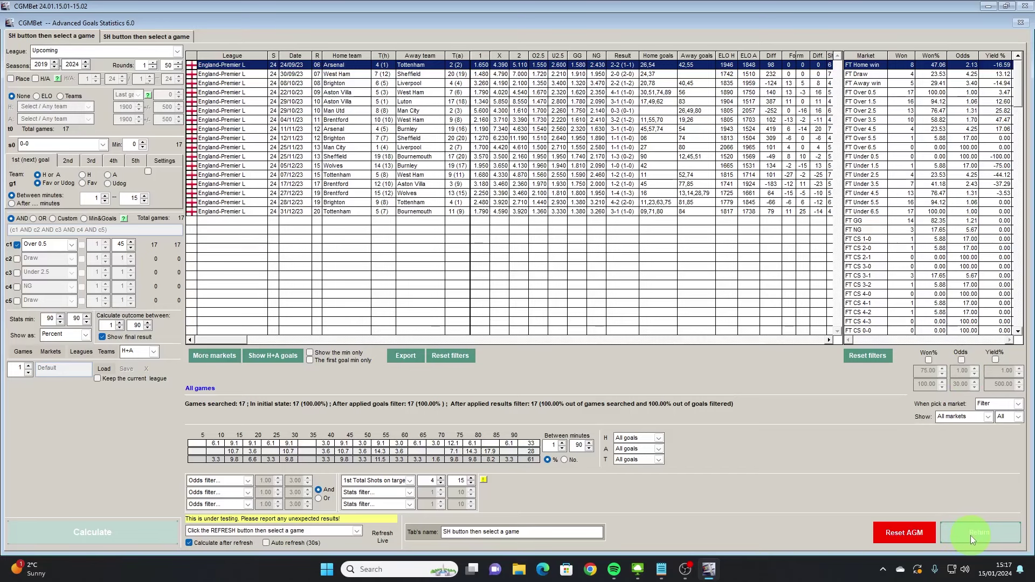
- Close Advanced Goals Statistics and dismiss the match options dialog
{"action": "left_click", "coordinate": [991, 532]}
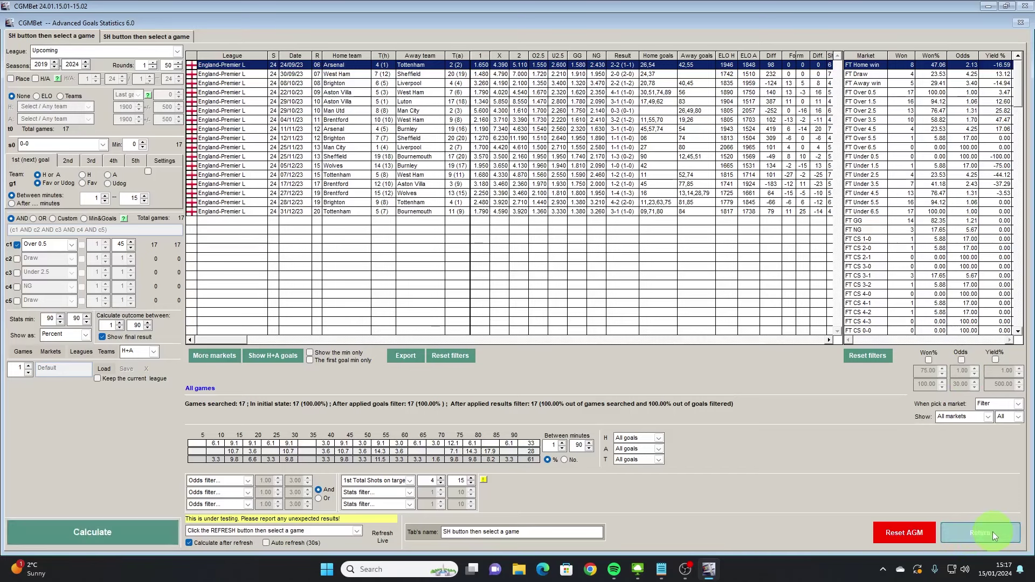
{"action": "left_click", "coordinate": [996, 535]}
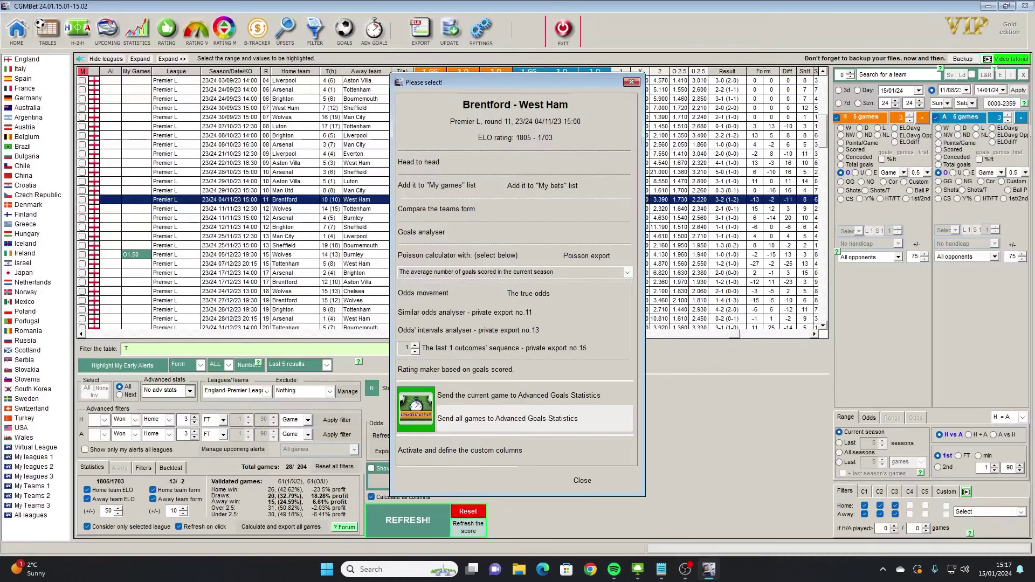
{"action": "key", "text": "Escape"}
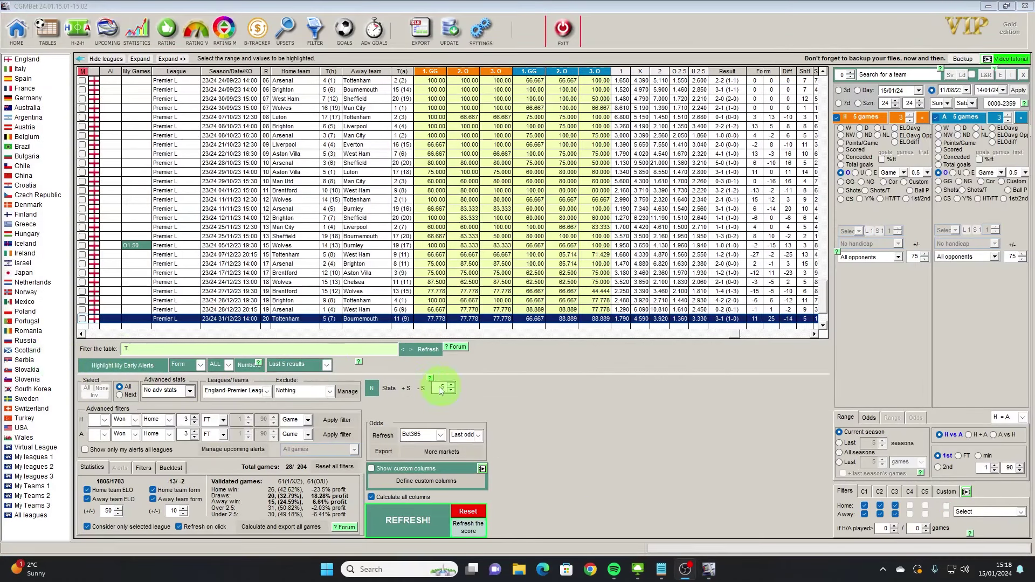
- Define Custom 1 as Between(E1-E2,-150,150), removing the extra bracket
{"action": "left_click", "coordinate": [432, 482]}
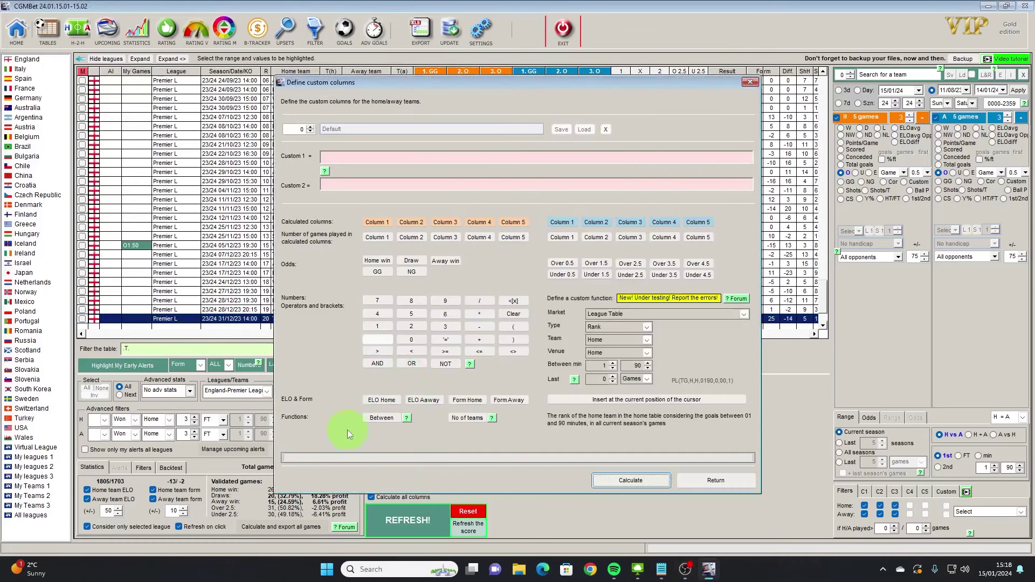
{"action": "left_click", "coordinate": [380, 418]}
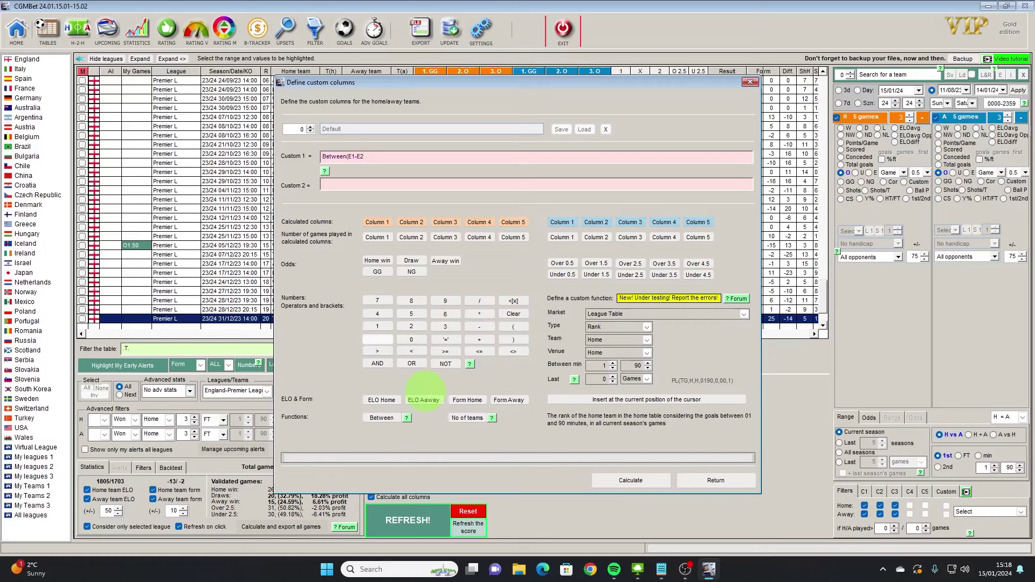
{"action": "type", "text": "("}
{"action": "key", "text": "BackSpace"}
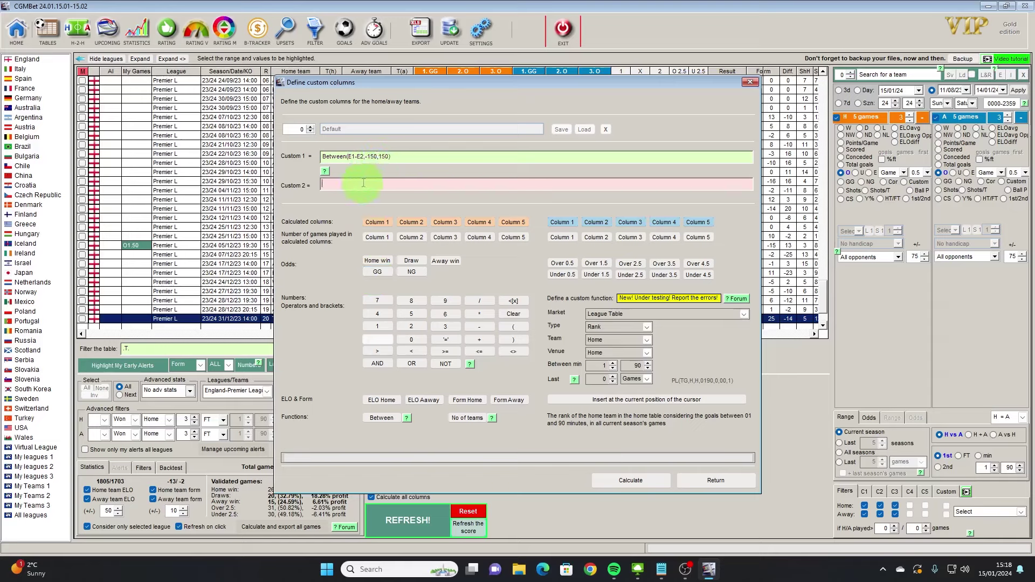
- Insert the home team's shots-on-target value for minutes 1–45 over the last 5 games into Custom 2
{"action": "left_click", "coordinate": [742, 314]}
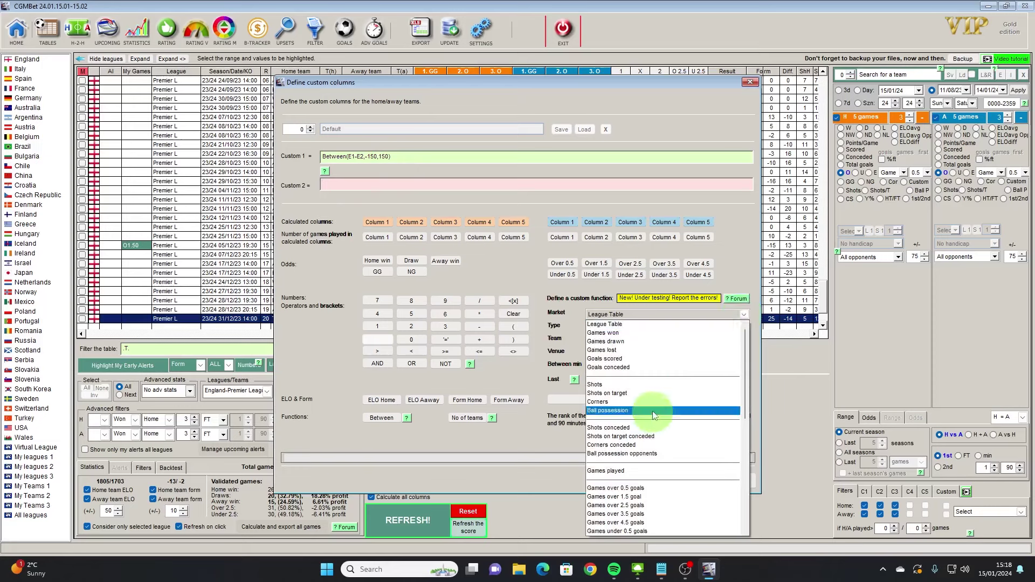
{"action": "left_click", "coordinate": [649, 393]}
{"action": "left_click", "coordinate": [620, 327]}
{"action": "left_click", "coordinate": [619, 355]}
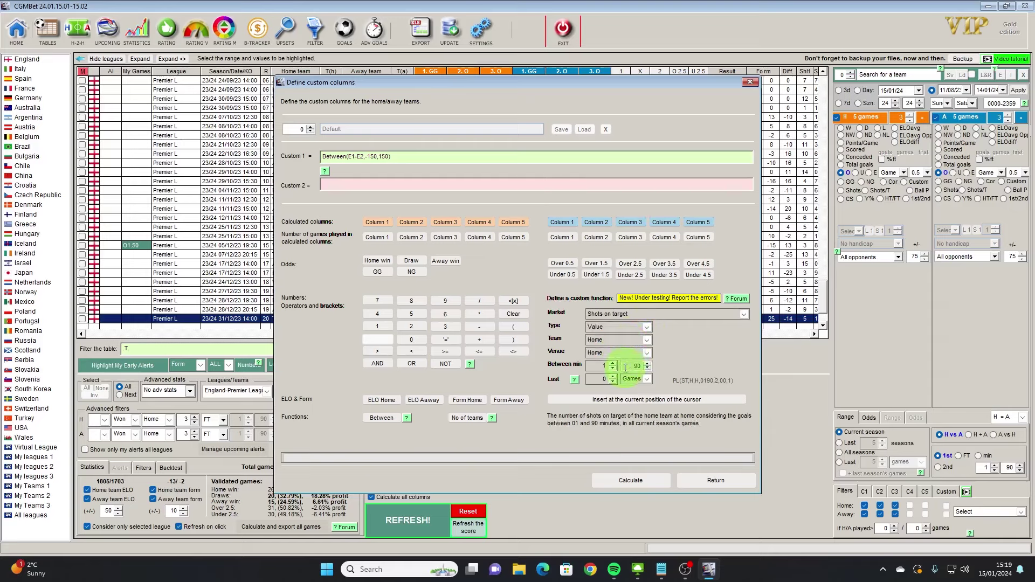
{"action": "left_click_drag", "start_coordinate": [629, 365], "coordinate": [646, 366]}
{"action": "type", "text": "45"}
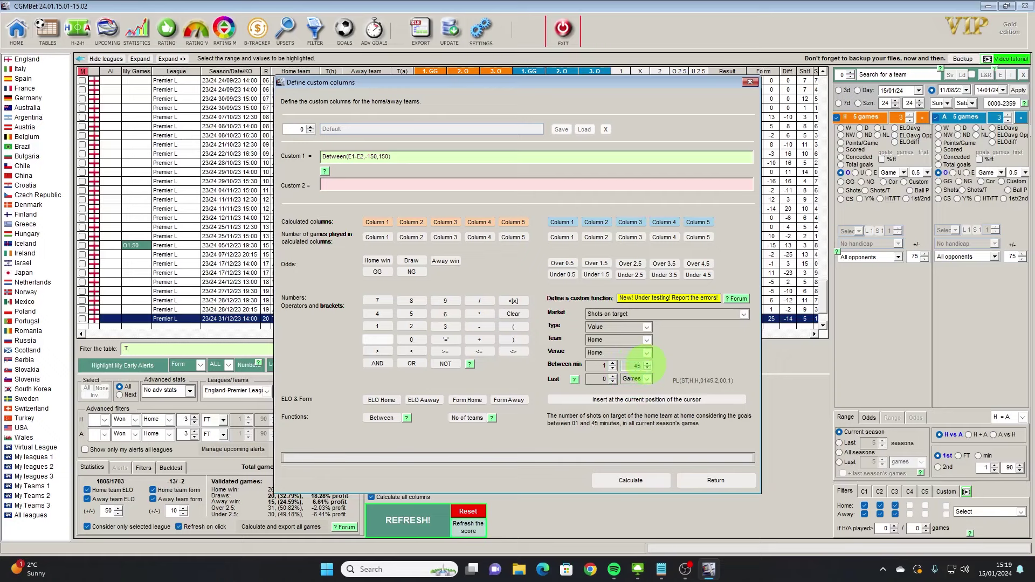
{"action": "left_click", "coordinate": [613, 376]}
{"action": "left_click", "coordinate": [613, 377]}
{"action": "left_click", "coordinate": [613, 377]}
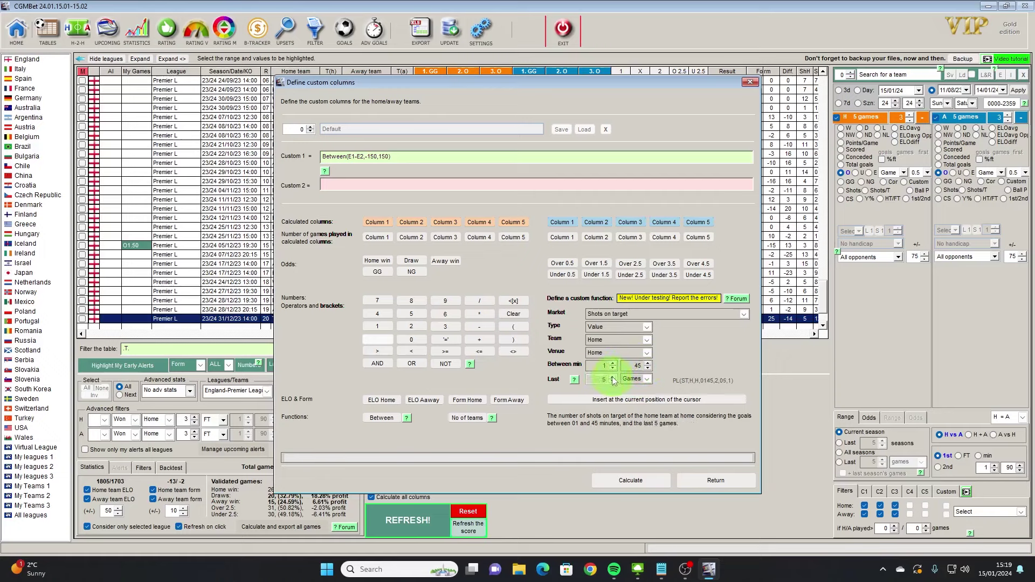
{"action": "left_click", "coordinate": [632, 403]}
{"action": "left_click", "coordinate": [612, 321]}
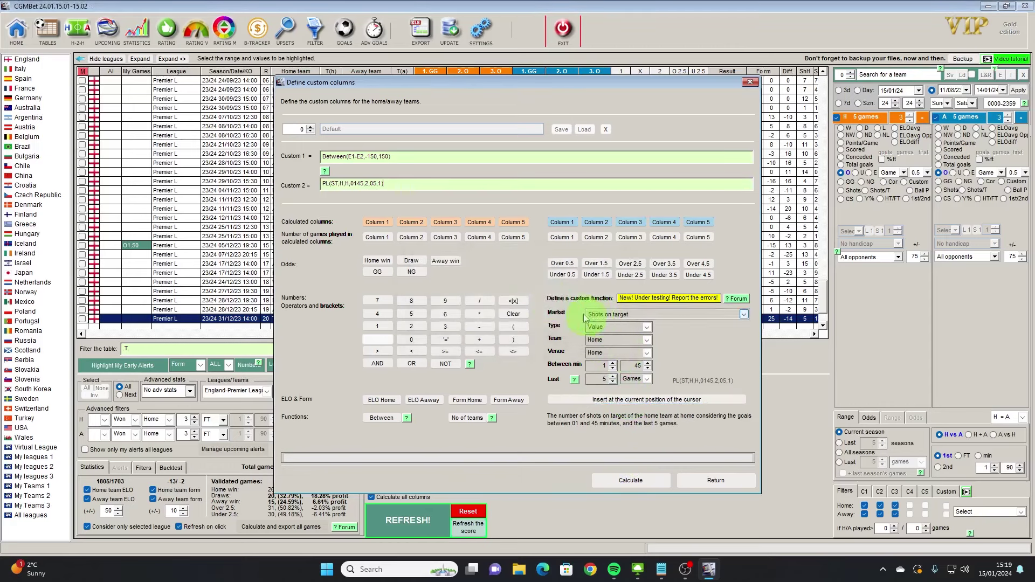
- Add '+' and the away team's away-match shots-on-target function to Custom 2
{"action": "type", "text": "+"}
{"action": "left_click", "coordinate": [646, 340]}
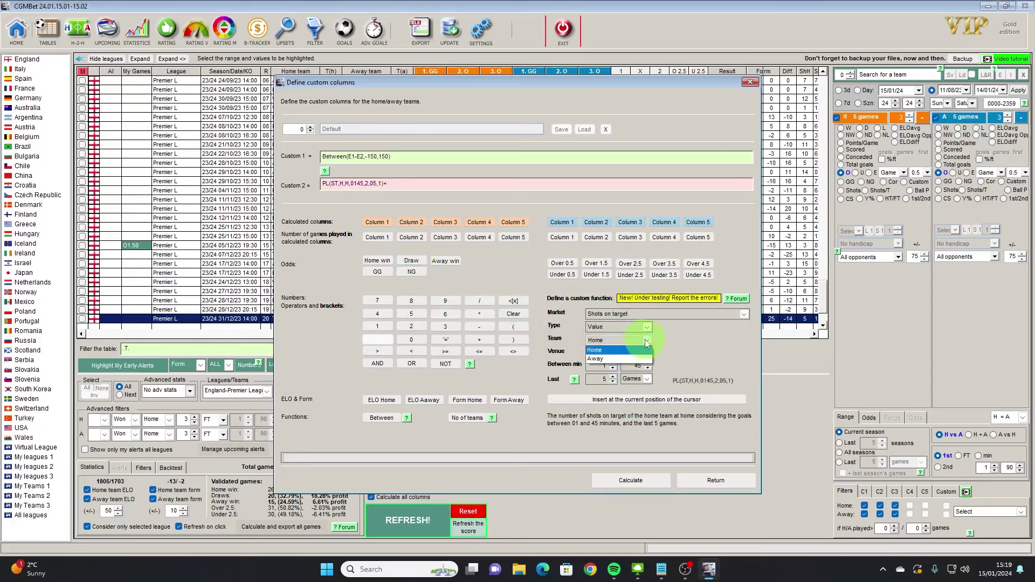
{"action": "left_click", "coordinate": [644, 354]}
{"action": "left_click", "coordinate": [646, 353]}
{"action": "left_click", "coordinate": [629, 371]}
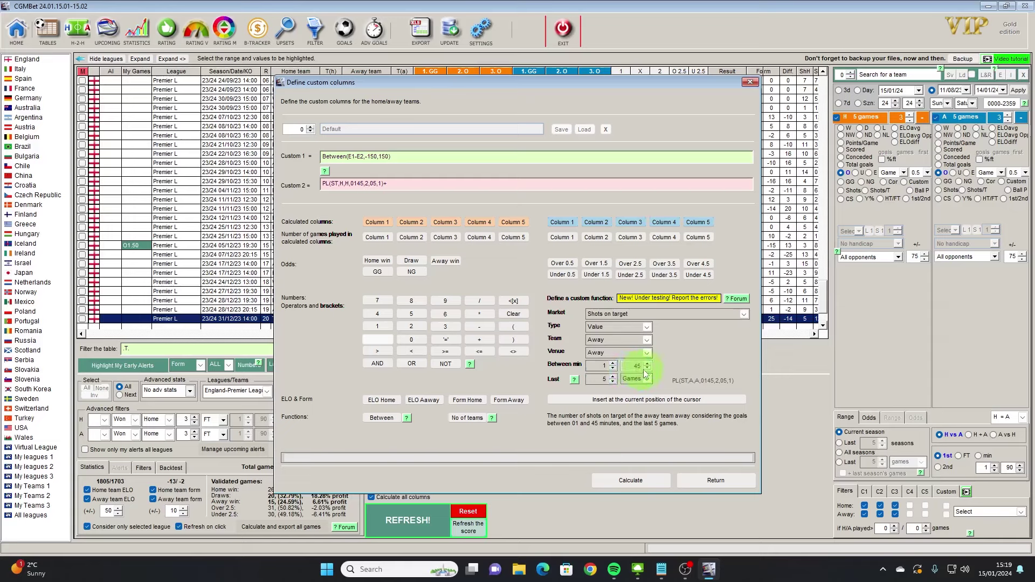
{"action": "left_click", "coordinate": [613, 401]}
{"action": "left_click", "coordinate": [596, 321]}
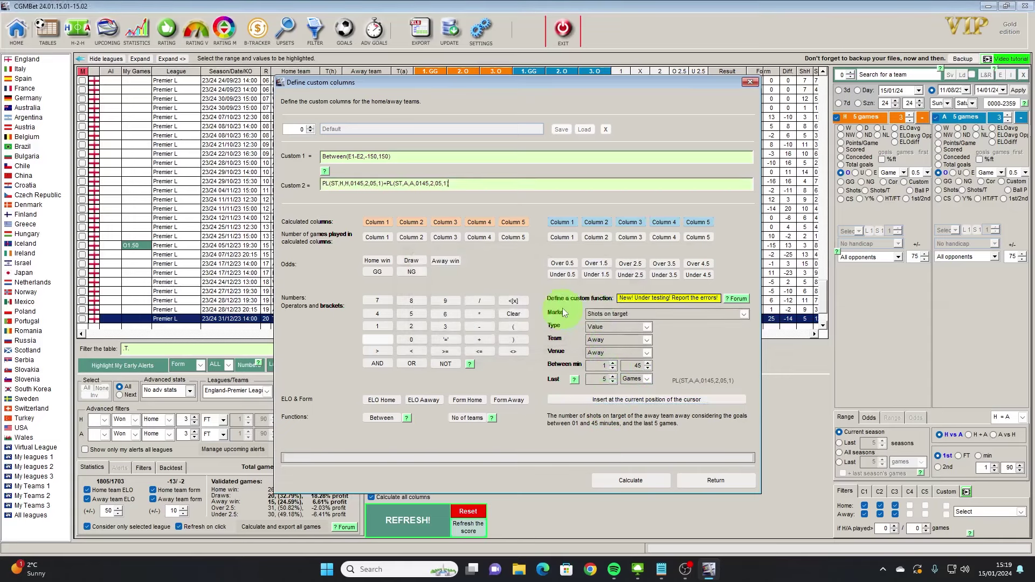
- Wrap the sum in brackets, divide by 5, and calculate the custom column values
{"action": "type", "text": ")"}
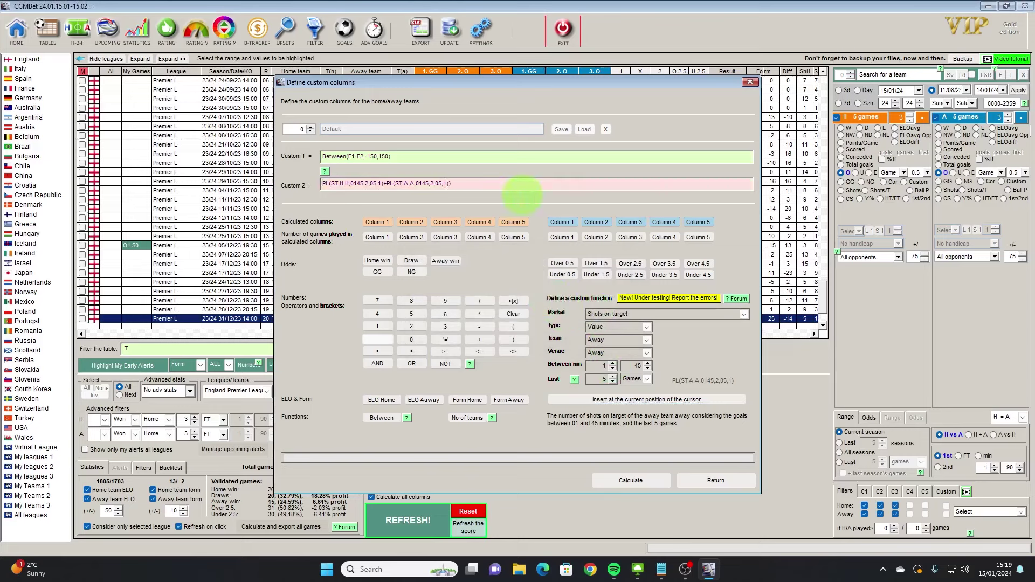
{"action": "key", "text": "Home"}
{"action": "type", "text": "("}
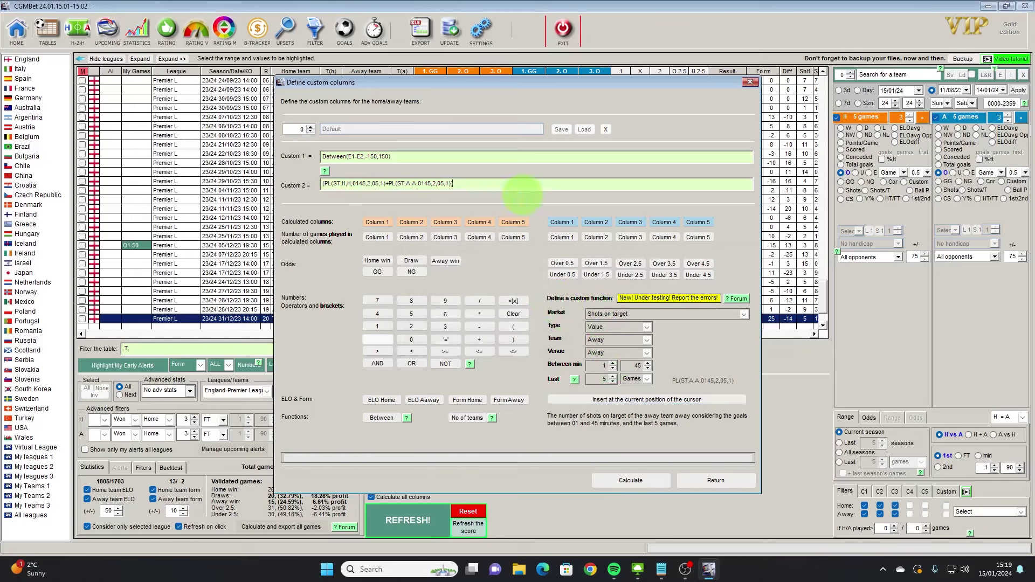
{"action": "type", "text": ")/5"}
{"action": "left_click", "coordinate": [631, 481]}
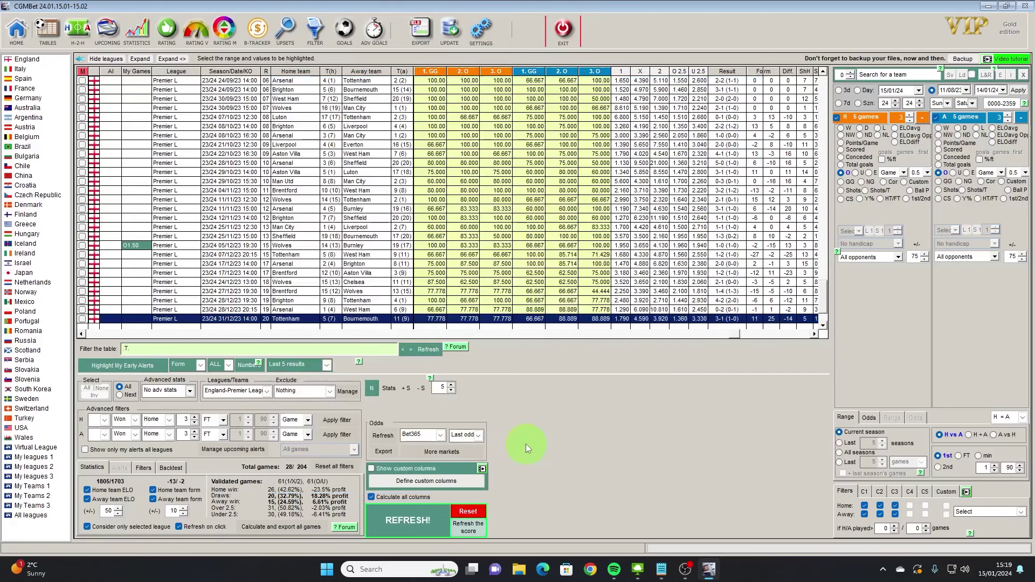
- Show the custom columns in the match table and recalculate their values
{"action": "left_click", "coordinate": [370, 468]}
{"action": "left_click", "coordinate": [419, 482]}
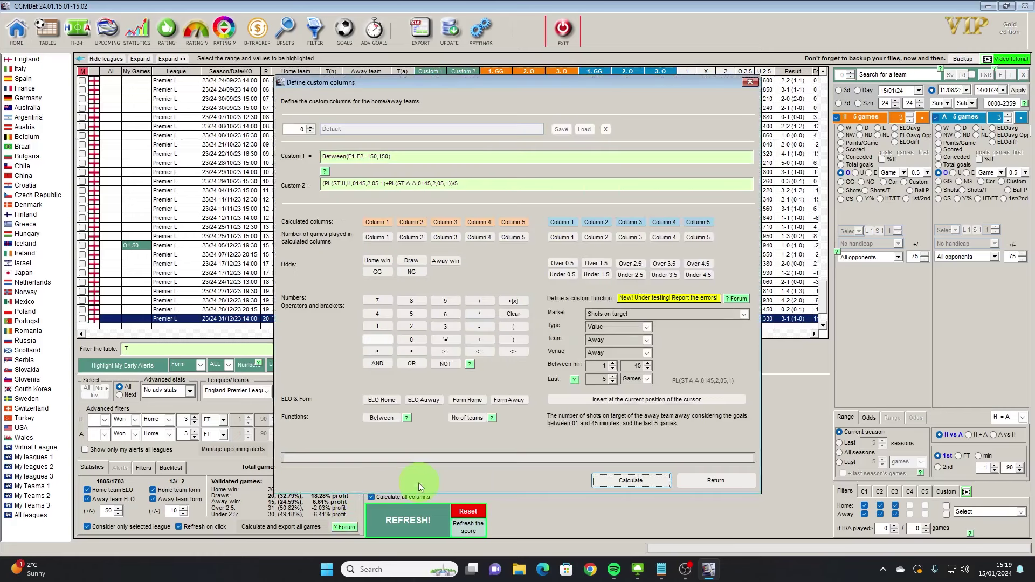
{"action": "left_click", "coordinate": [651, 483]}
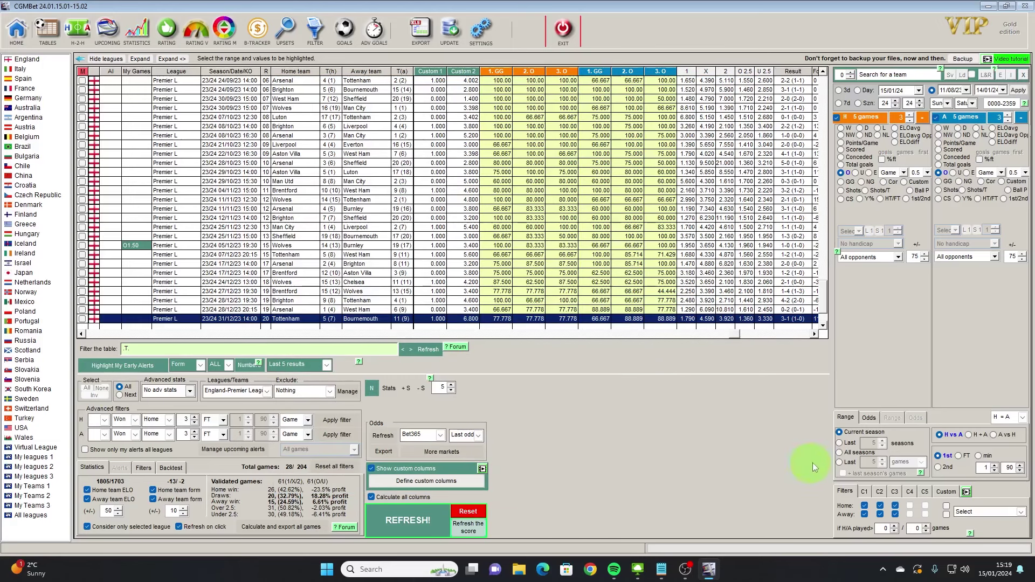
- Enable the custom H more-than 1.00 and A more-than 4 conditions
{"action": "left_click", "coordinate": [947, 492]}
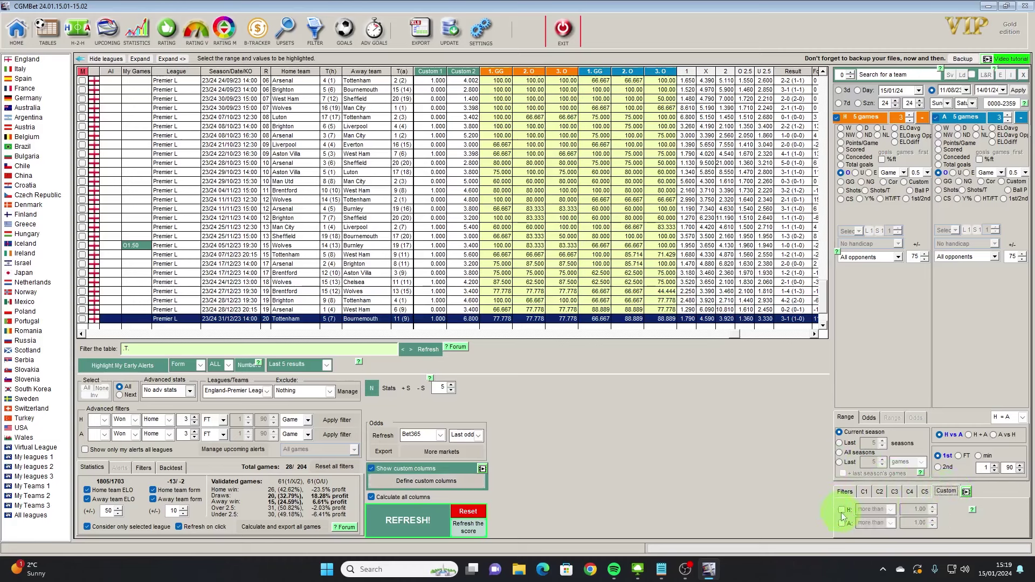
{"action": "left_click", "coordinate": [842, 511]}
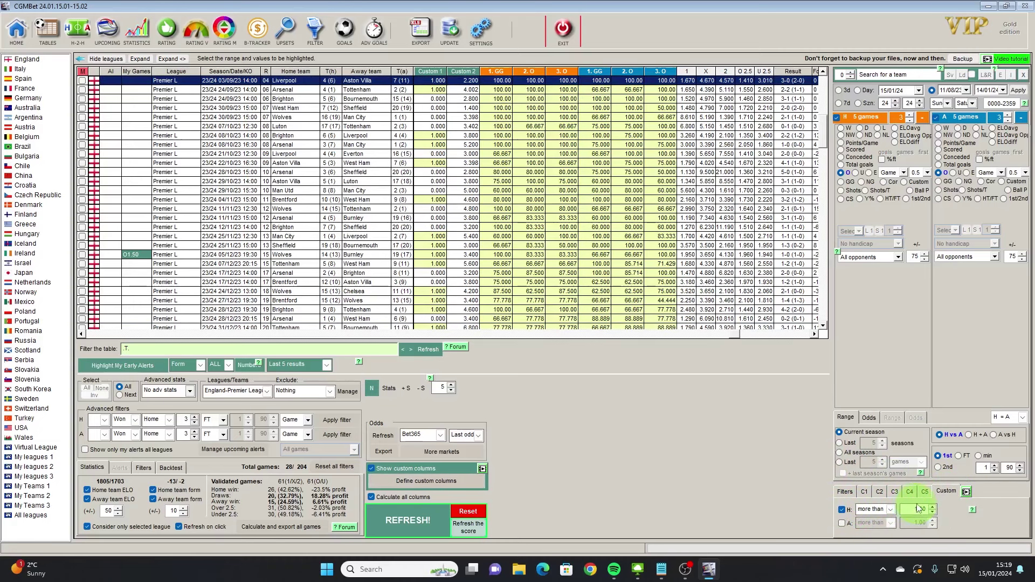
{"action": "left_click", "coordinate": [842, 523]}
{"action": "left_click_drag", "start_coordinate": [908, 523], "coordinate": [939, 521]}
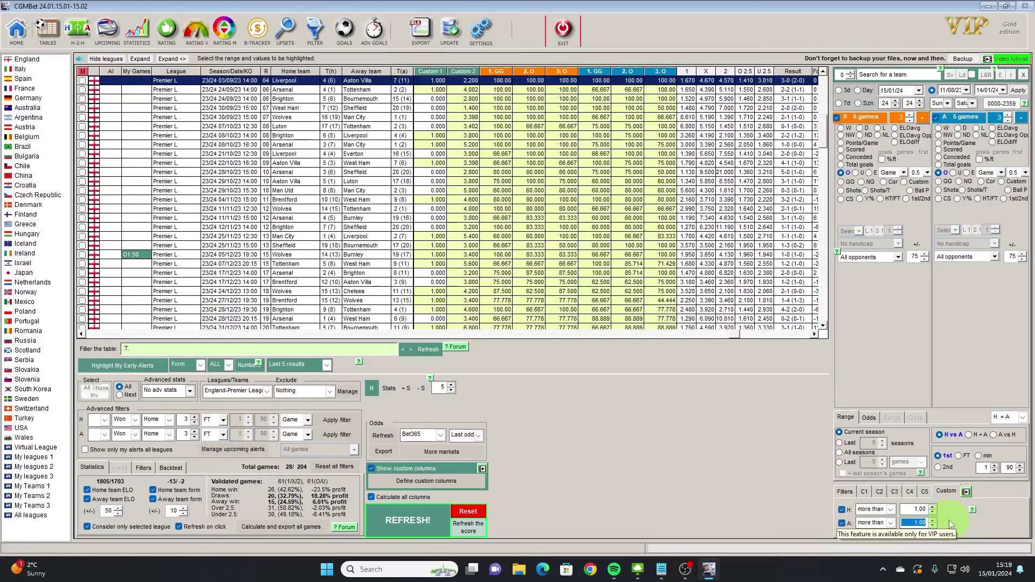
{"action": "type", "text": "4 ."}
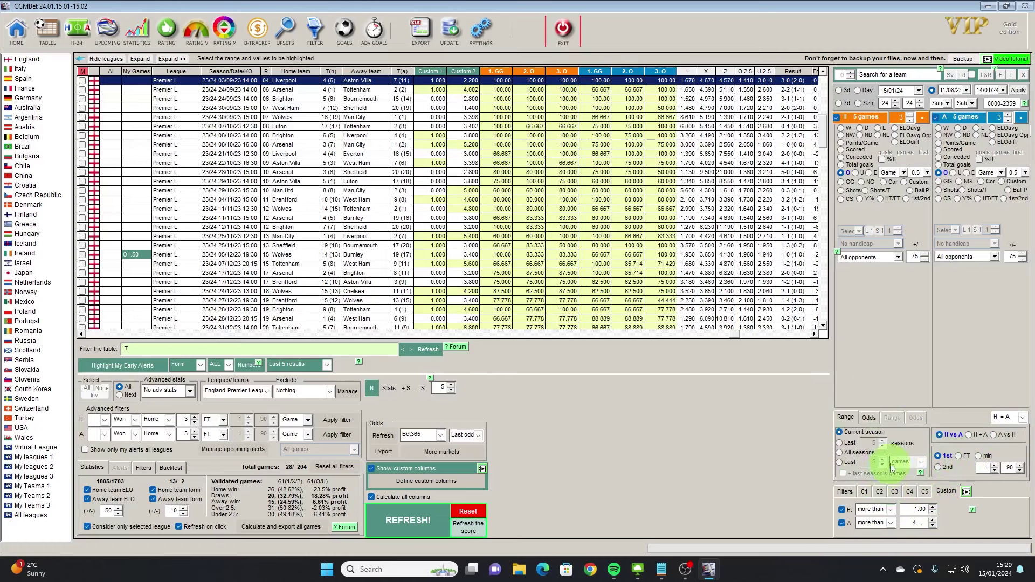
- Apply the custom filters to home and away sides and send the 8 remaining games to Advanced Goals Statistics
{"action": "left_click", "coordinate": [845, 491]}
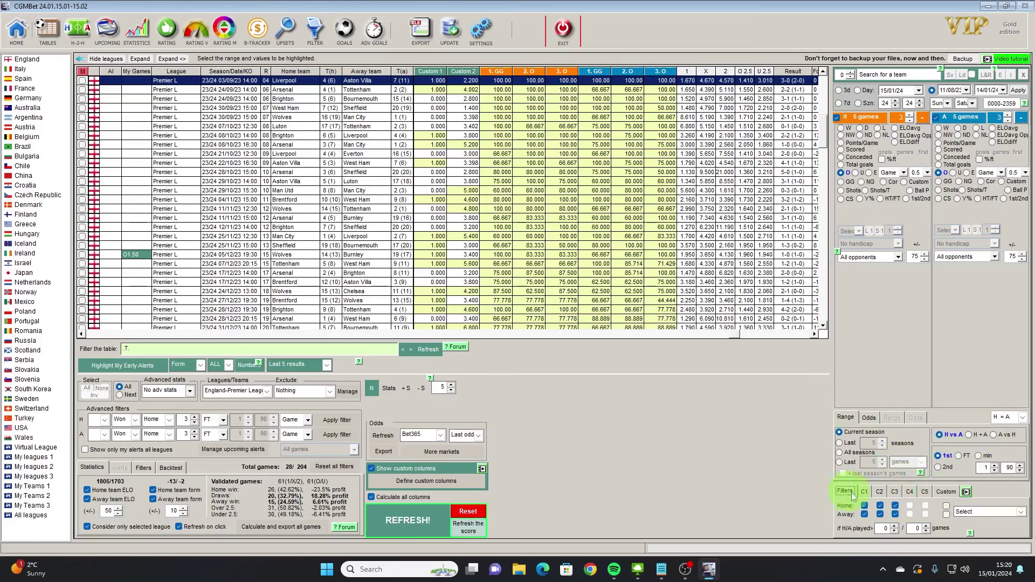
{"action": "left_click", "coordinate": [946, 506]}
{"action": "left_click", "coordinate": [947, 514]}
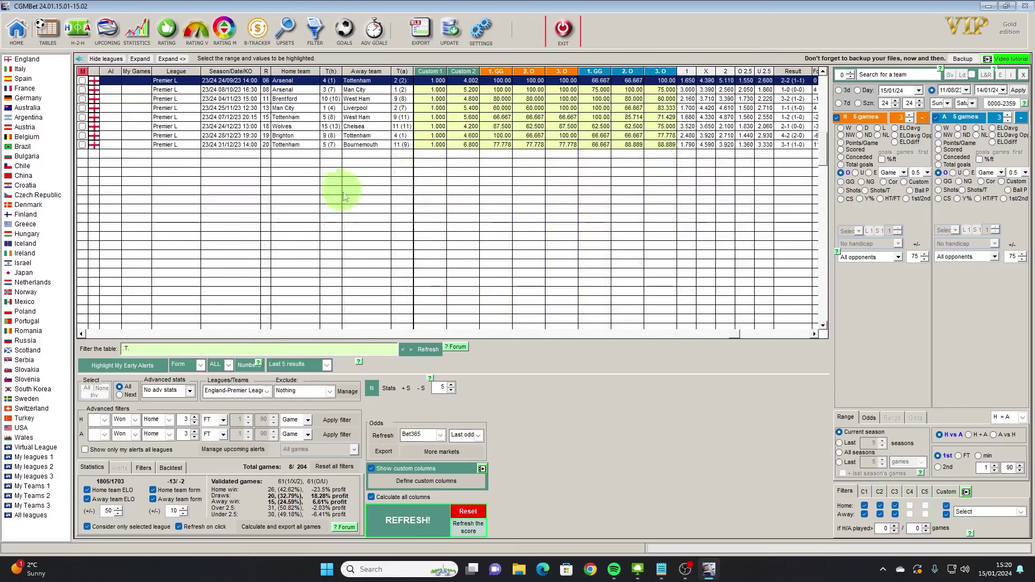
{"action": "left_click", "coordinate": [358, 135]}
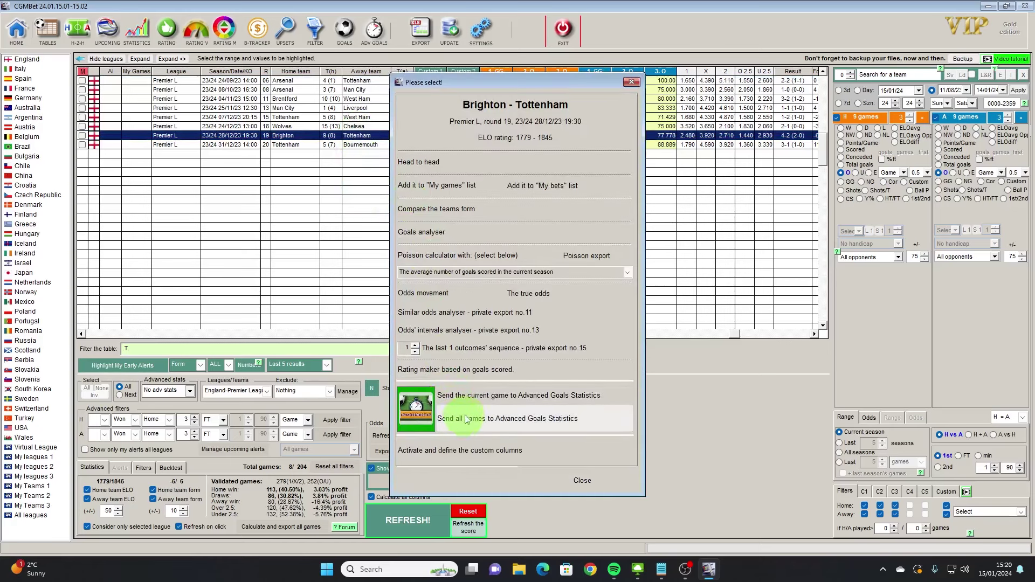
{"action": "left_click", "coordinate": [469, 394]}
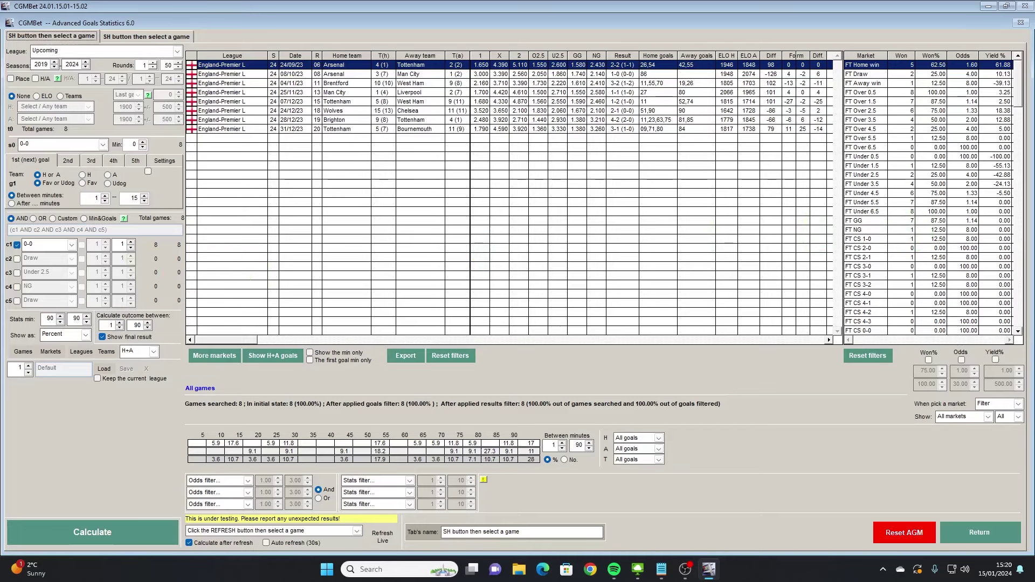
{"action": "key", "text": "alt+Tab"}
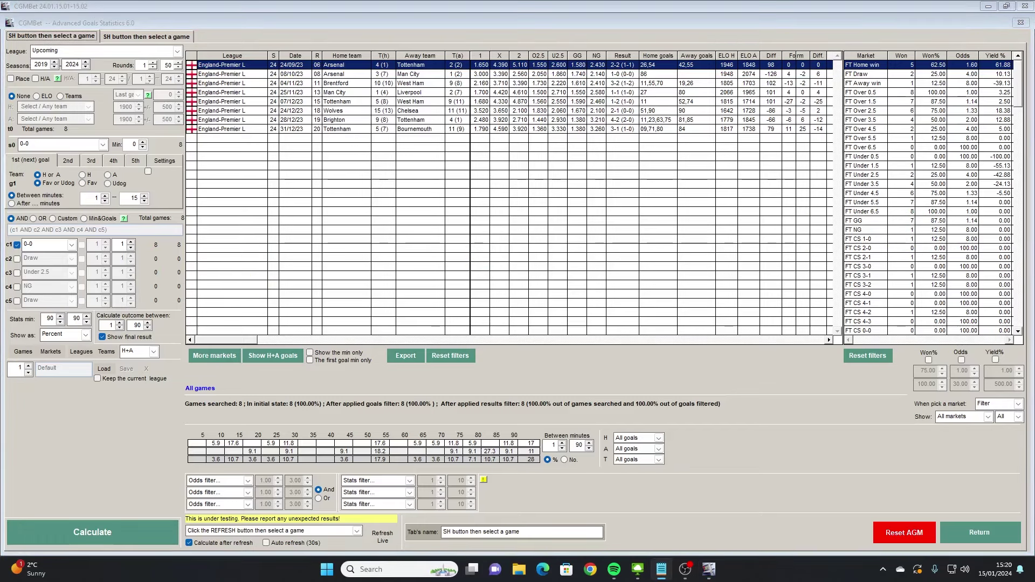